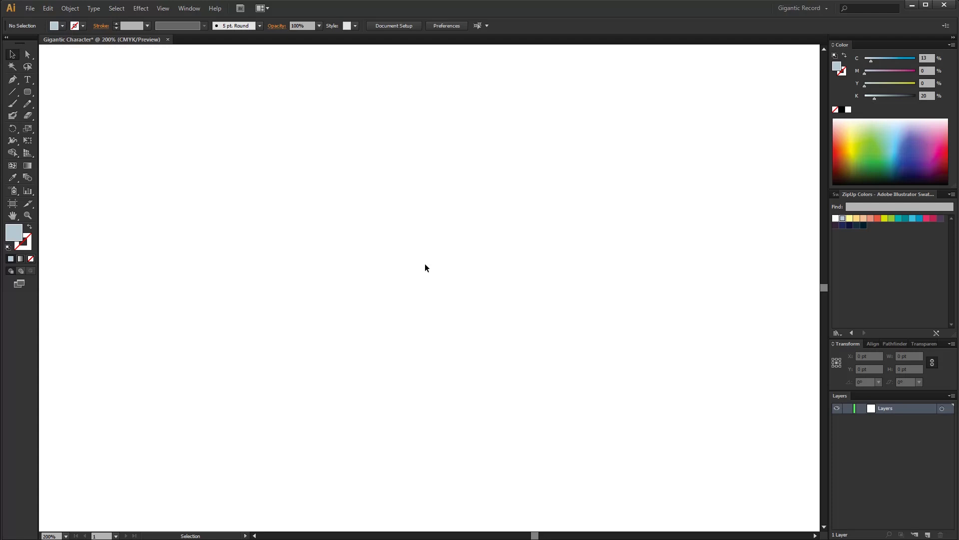
Draw a crimson circle near the middle of the artboard for the character's body
left_click_drag(28, 92, 75, 113)
left_click(934, 218)
left_click_drag(399, 215, 504, 322)
Draw a peach rounded rectangle for the head and place it overlapping the body's upper left, adjusting its size and position
left_click_drag(27, 92, 49, 102)
left_click_drag(137, 119, 176, 177)
left_click(863, 219)
key("v")
left_click_drag(161, 150, 468, 140)
left_click(470, 145)
left_click_drag(435, 191, 437, 210)
left_click_drag(462, 159, 452, 175)
left_click_drag(445, 216, 445, 206)
left_click_drag(452, 167, 459, 155)
mouse_move(445, 181)
left_mouse_down()
mouse_move(445, 191)
mouse_move(456, 171)
left_mouse_up()
left_click(572, 360)
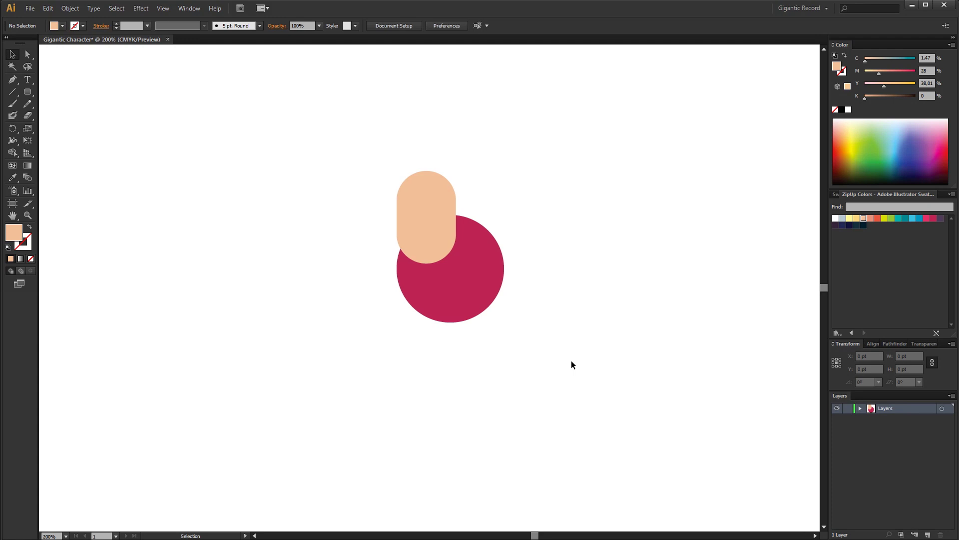
Draw a peach rounded rectangle about 43.5 pt wide beside the body as an arm segment
left_click(28, 92)
left_click_drag(554, 163, 600, 259)
key("v")
left_click(610, 260)
Draw a dark navy circle as wide as the arm segment and move it up to the segment's top end
left_click(28, 92)
left_click_drag(556, 193, 599, 236)
left_click(863, 224)
key("v")
left_click_drag(588, 201, 588, 175)
Align the dark circle with the arm segment and fit a copy of it into the bottom end
left_click(588, 214, "shift")
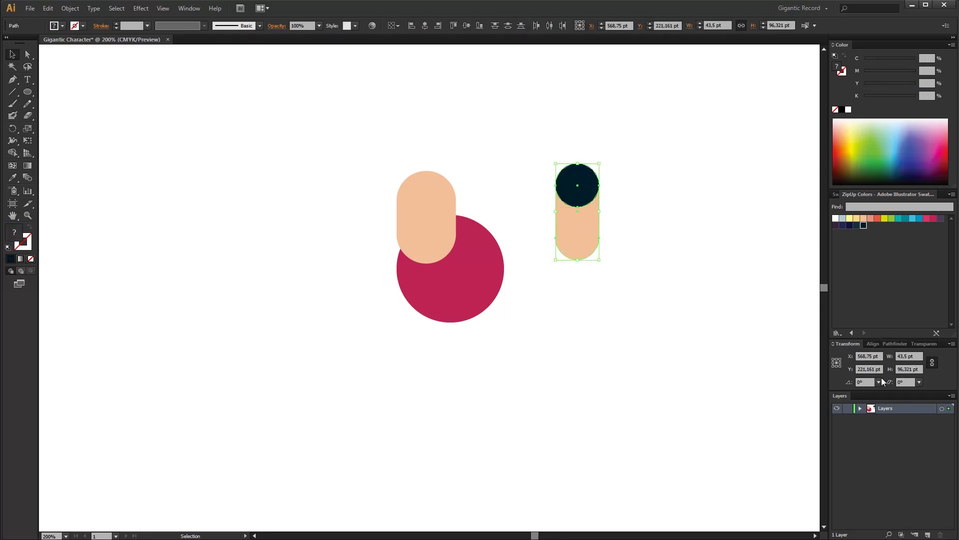
left_click(873, 344)
left_click(934, 369)
left_click(623, 242)
left_click(589, 242)
Shrink the circles at both ends of the arm segment to small joint dots
left_click(848, 343)
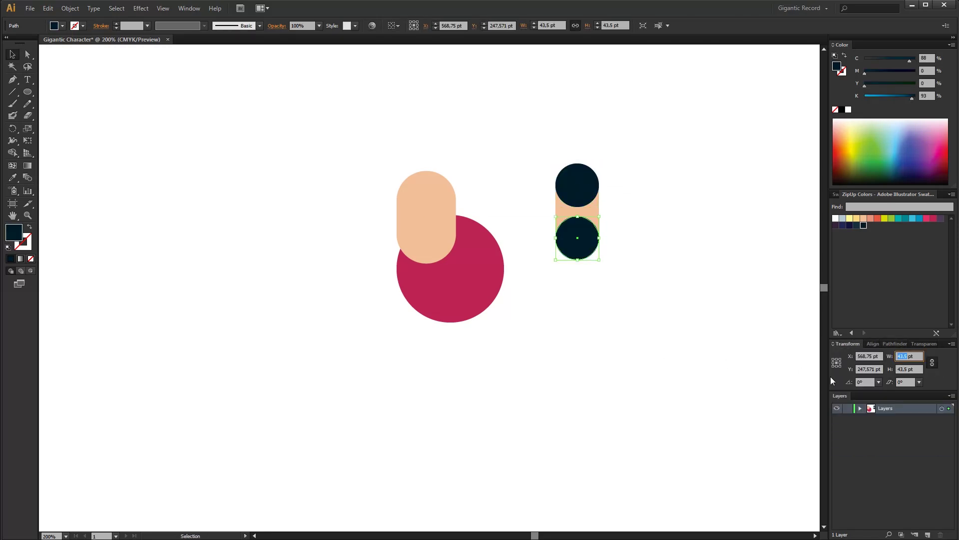
key("ctrl+z")
left_click(897, 355)
key("Return")
Duplicate the arm segment with its dots downward to form the forearm, overlapping at the elbow
left_click_drag(643, 135, 577, 244)
left_click_drag(575, 209, 578, 262)
left_click(661, 304)
Place a copy of the whole arm at the body's left side and send it behind the body
left_click_drag(645, 149, 567, 314)
left_click_drag(584, 216, 414, 269)
key("Up")
key("Right")
right_click(409, 278)
mouse_move(455, 362)
left_click(559, 396)
Recolor the upper and lower segments of the far arm with the darker salmon skin swatch
double_click(414, 325)
left_click(871, 218)
double_click(600, 265)
double_click(390, 257)
left_click(870, 218)
double_click(646, 278)
Draw a tall crimson rounded shape about 47 pt wide as a leg segment to the right of the character
key("m")
left_click(933, 218)
left_click_drag(668, 207, 691, 276)
key("v")
left_click_drag(692, 276, 716, 347)
left_click_drag(692, 277, 623, 254)
Draw a dark navy circle as wide as the leg segment and align copies with the segment's two ends
left_click_drag(28, 91, 50, 115)
mouse_move(599, 217)
left_mouse_down()
mouse_move(651, 249)
mouse_move(646, 265)
left_mouse_up()
left_click(856, 225)
key("v")
left_click(622, 290, "shift")
left_click(872, 343)
left_click(899, 366)
left_click(631, 280, "shift")
left_click_drag(645, 184, 642, 300)
Resize the leg segment's circles to 4 pt joint dots
key("ctrl+z")
left_click(621, 204)
left_click(846, 343)
type("4")
key("Return")
left_click_drag(915, 356, 872, 355)
Duplicate the leg segment downward to form the lower leg and place the leg beneath the body's right half
left_click(625, 302)
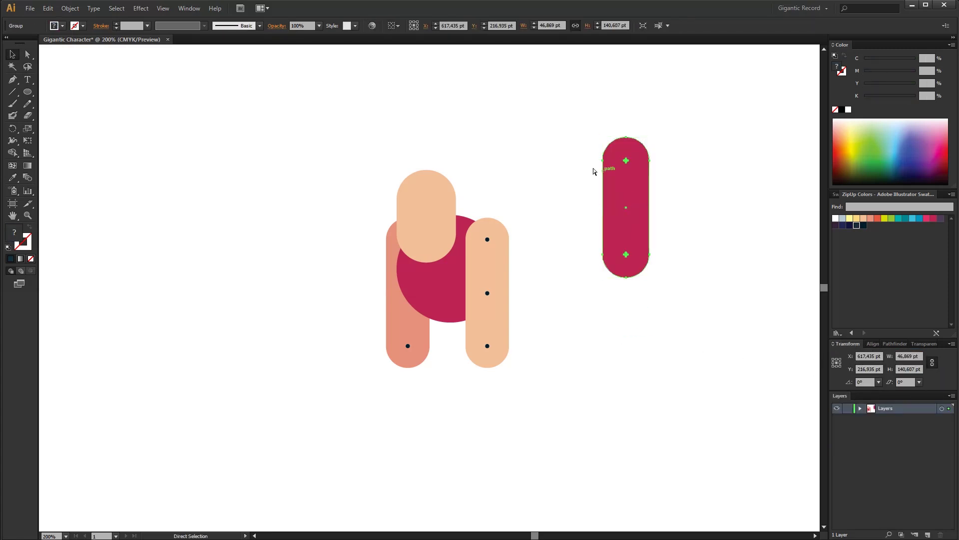
left_click_drag(625, 178, 625, 253)
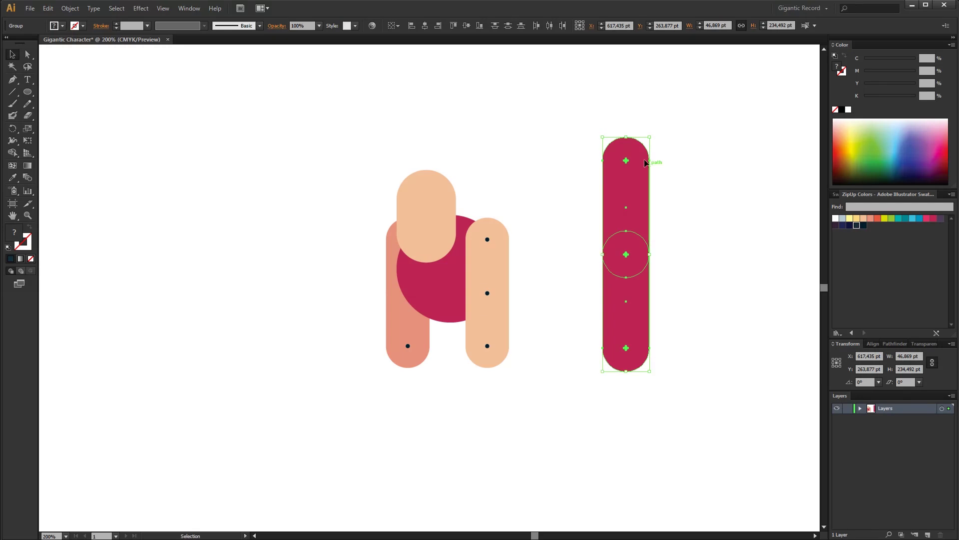
left_click_drag(631, 249, 478, 339)
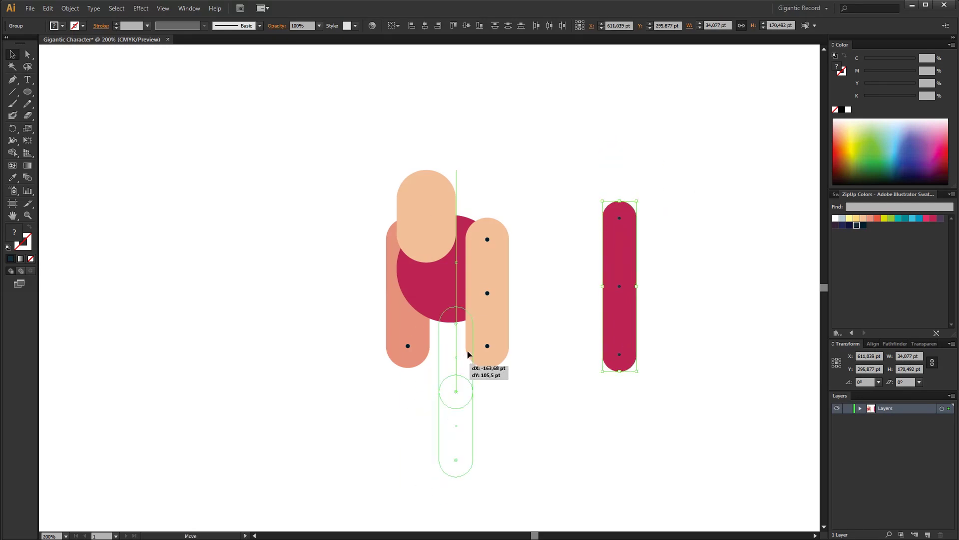
Bring the near arm in front of the leg
left_click(502, 242)
right_click(505, 242)
mouse_move(534, 318)
left_click(660, 322)
left_click(512, 462)
Place a copy of the leg beneath the body's left half and send the far leg and far arm behind the body
left_click_drag(501, 467, 426, 376)
left_click(404, 356, "shift")
right_click(430, 358)
right_click(415, 355)
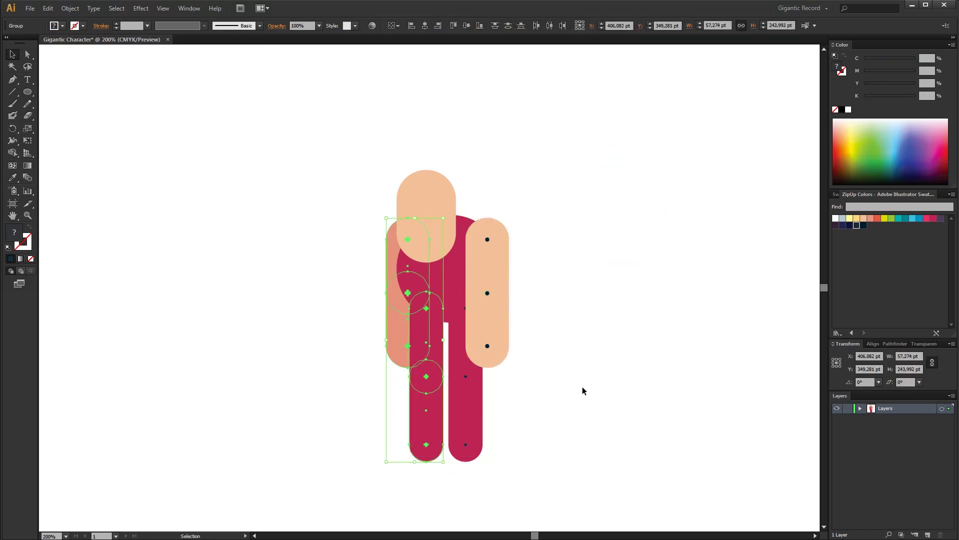
mouse_move(452, 439)
left_click(544, 474)
left_click(507, 440)
Recolor the far leg's segments dark crimson and move the head up slightly
left_click(426, 381)
double_click(437, 341)
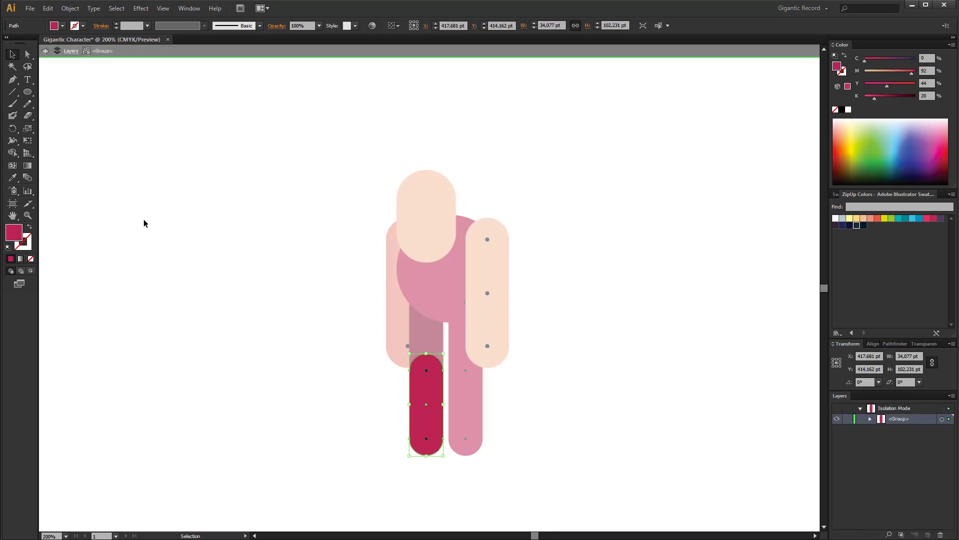
key("i")
key("v")
key("Escape")
left_click_drag(432, 227, 433, 221)
left_click(552, 268)
Draw a light blue-gray rounded bar under the feet as the ground and send it behind the legs
left_click_drag(28, 92, 64, 103)
mouse_move(369, 485)
left_mouse_down()
mouse_move(489, 503)
mouse_move(478, 458)
left_mouse_up()
left_click(843, 218)
key("v")
right_click(477, 458)
mouse_move(513, 444)
left_click(610, 473)
Select the entire character with the ground bar and scale it up proportionally
left_click_drag(525, 145, 371, 493)
left_click_drag(446, 193, 415, 161)
left_click(566, 221)
Select the head and the individual arm and leg segments in turn to review the character's separate parts
left_click(470, 231)
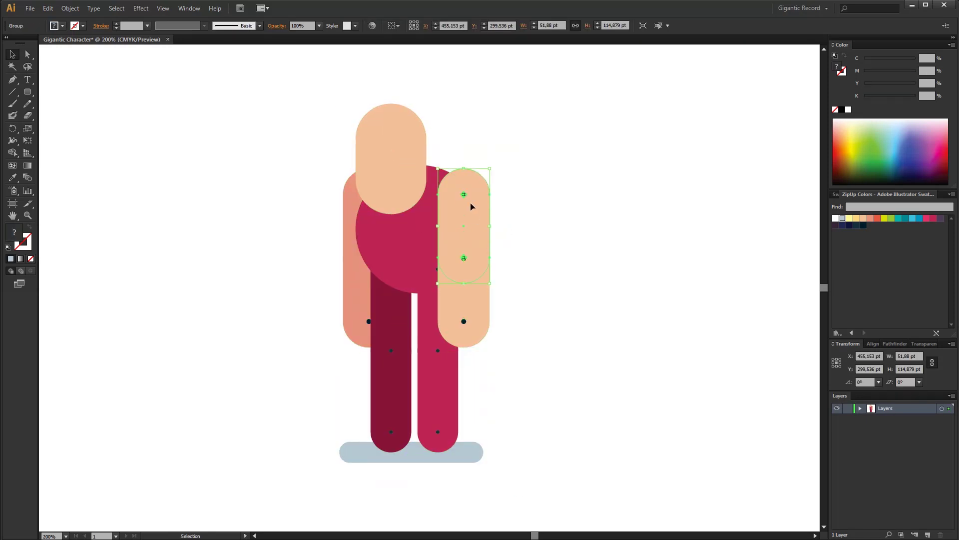
left_click(406, 173)
left_click(348, 224)
left_click(348, 221)
left_click(393, 332)
left_click(399, 314)
left_click(431, 316)
left_click(429, 374)
Float the layer list beside the character and inspect the groups and paths inside the existing layer
left_click_drag(841, 397, 573, 151)
left_click(189, 8)
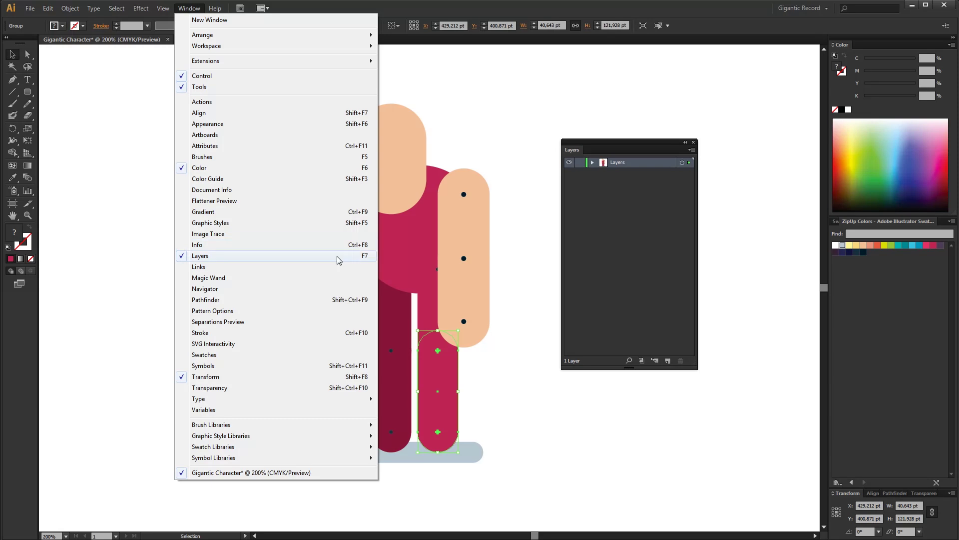
left_click(531, 150)
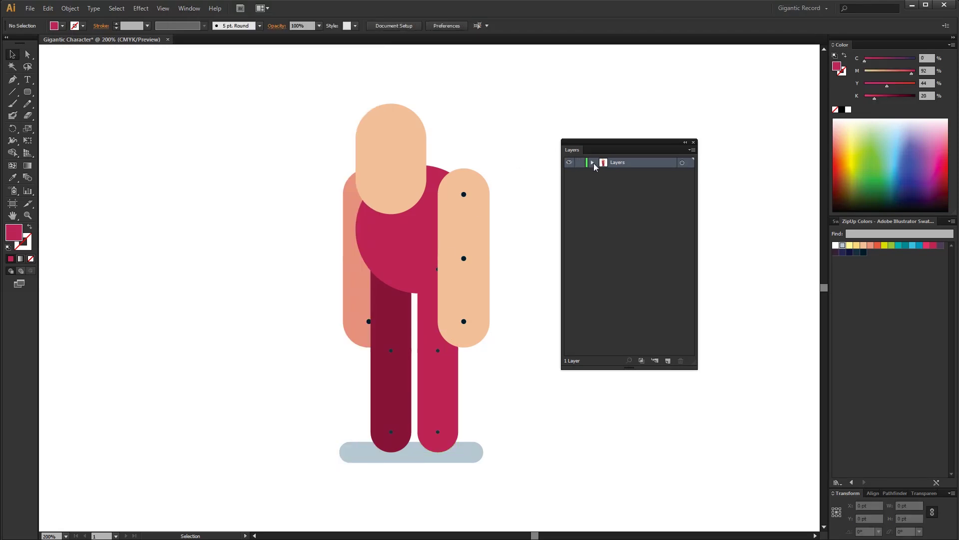
left_click(593, 162)
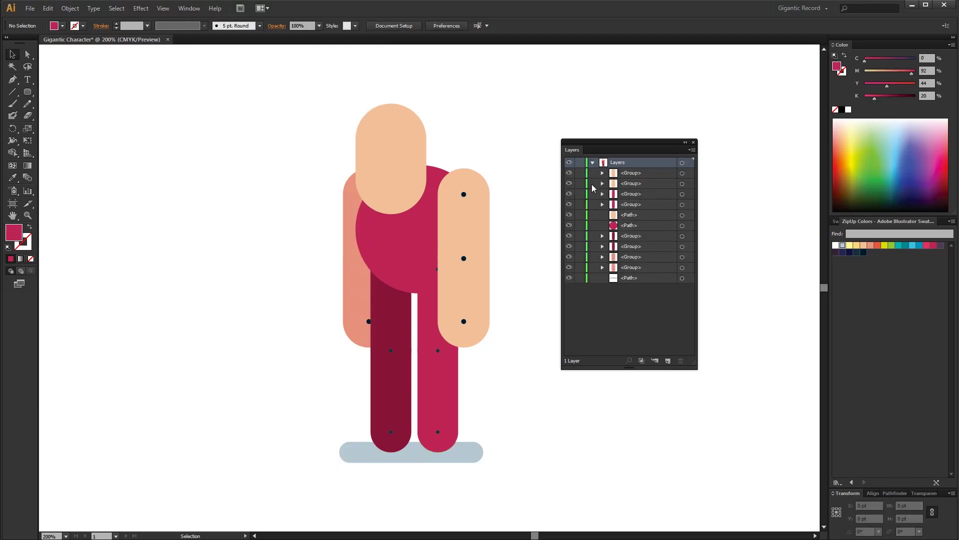
left_click(593, 162)
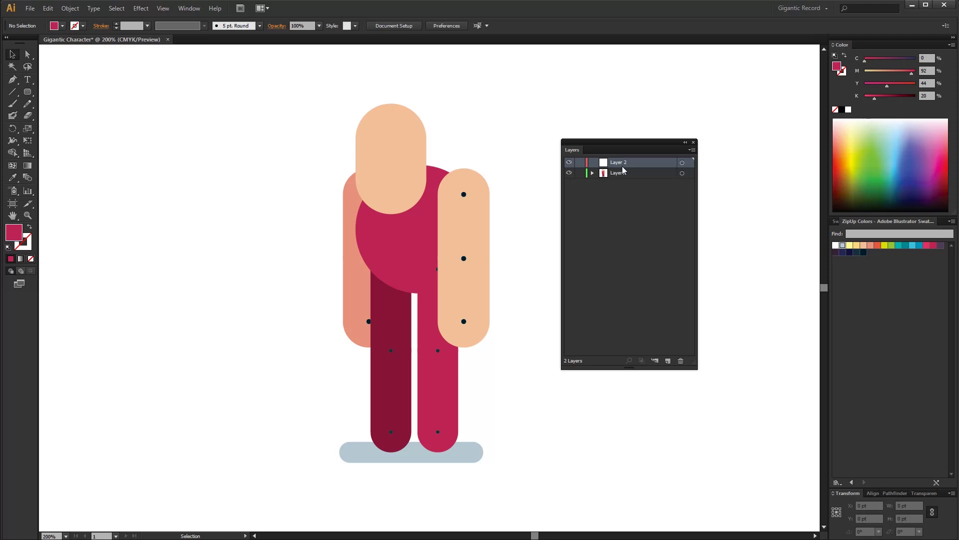
Name the new top layer Head and add a layer beneath it named Body
double_click(622, 164)
type("Head")
left_click(631, 172)
left_click(668, 360)
double_click(621, 175)
type("Body")
key("Return")
Add a layer above Body named R Sholder and Elbow
left_click(668, 360)
double_click(618, 174)
type("R Sholder and")
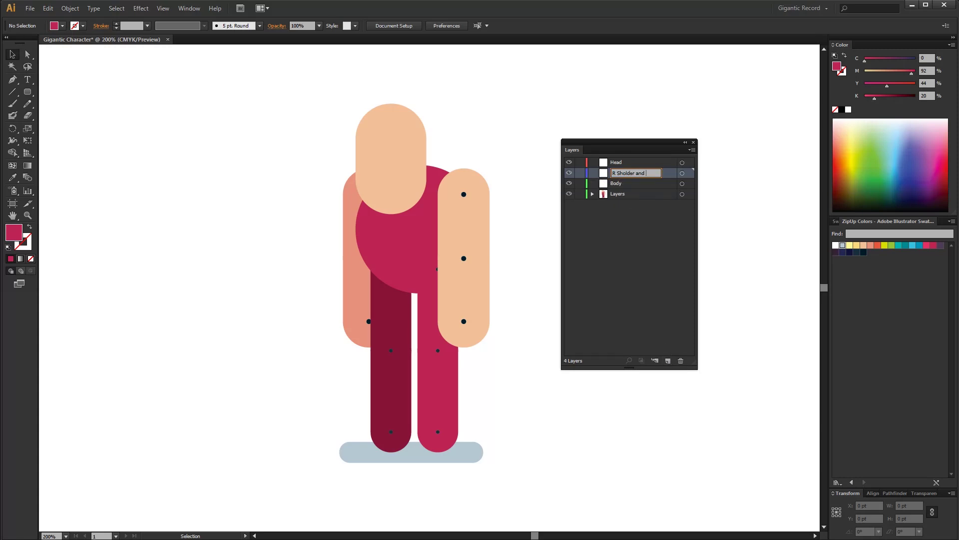
type(" Elbow")
key("Return")
Add a layer named R Elbow and Hand under R Sholder and Elbow
left_click(667, 360)
double_click(620, 183)
type("R Elbow and Hand")
key("Return")
Add two layers above Body named R HipBone and Knee and R Knee and Foot
left_click(668, 360)
double_click(619, 194)
type("R HipBone and Knee")
key("Return")
left_click(668, 360)
double_click(620, 204)
type("R Knee")
Add a layer between Body and the original artwork layer named L Shloder and Elbow
left_click(625, 225)
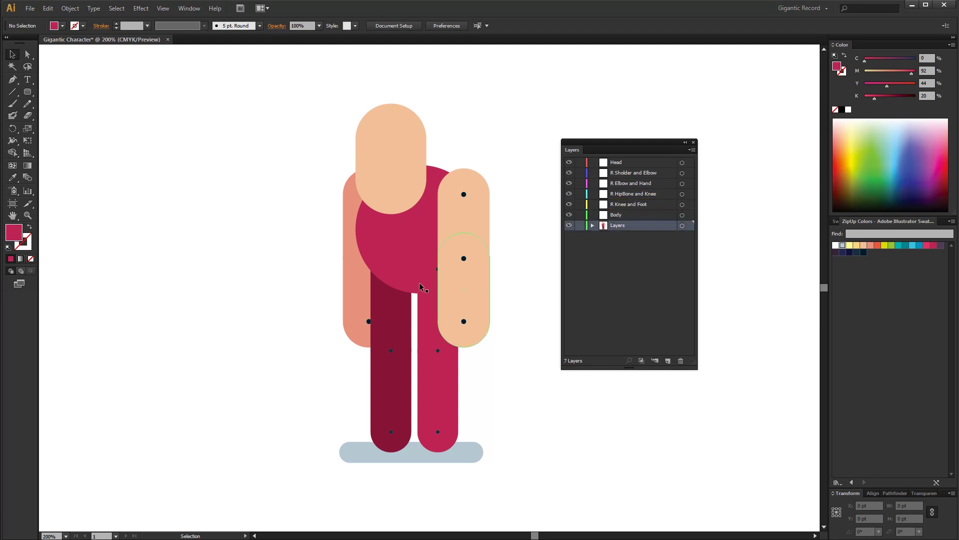
left_click(448, 330)
left_click(668, 361)
double_click(625, 224)
type("L Shloder and Elbow")
key("Return")
Add a layer named L Elbow and Hand under L Shloder and Elbow
left_click(668, 360)
key("ctrl+f")
double_click(621, 236)
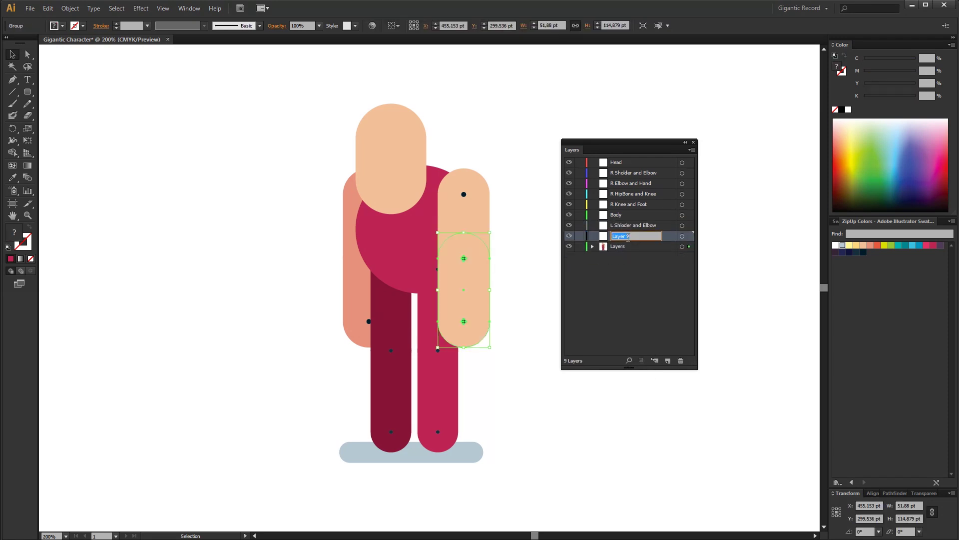
type("L Elbow and Hand")
key("Return")
Add two layers below L Elbow and Hand named L HipBone and Knee and L Knee and Foot
left_click(668, 361)
double_click(621, 246)
type("L F")
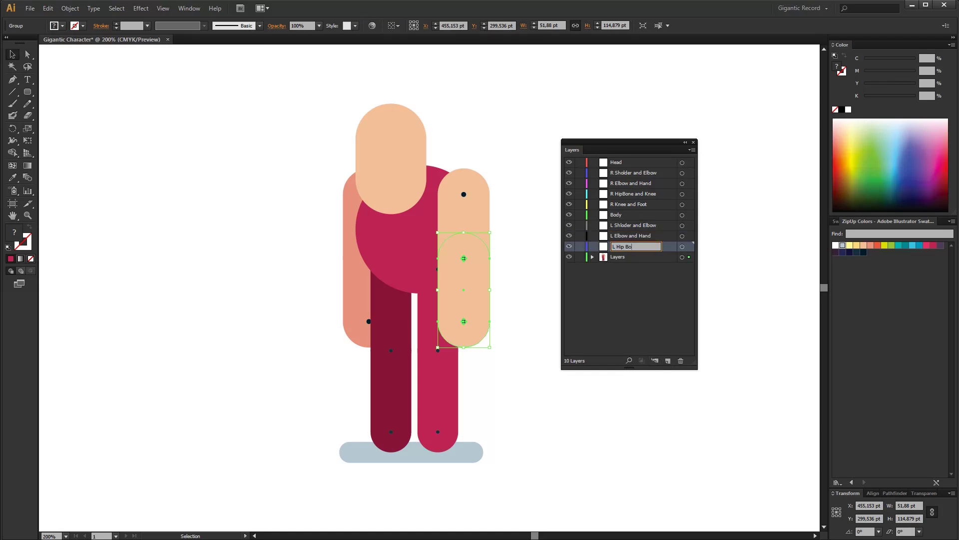
key("Return")
left_click(668, 360)
double_click(622, 257)
type("L Knee and Foot")
key("Return")
Add a layer named Shadow between L Knee and Foot and the original artwork layer
left_click(667, 361)
double_click(622, 267)
type("Shadow")
left_click(610, 301)
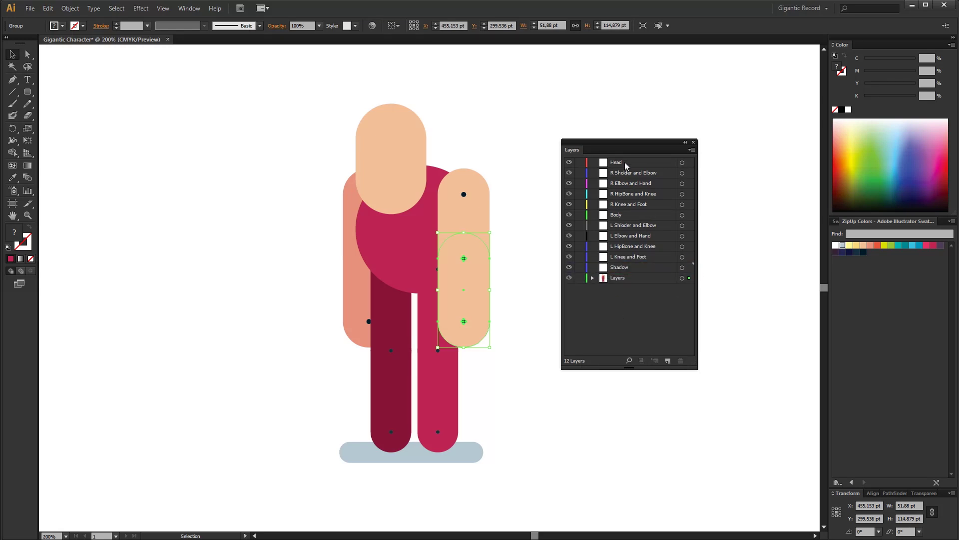
Transfer the head shape from the original artwork layer to the Head layer, keeping its position
left_click(417, 155)
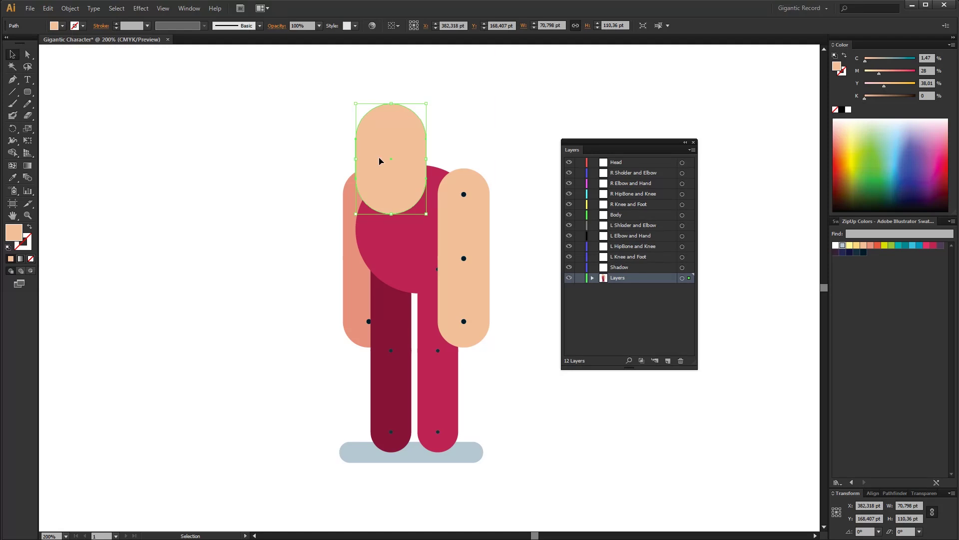
key("ctrl+x")
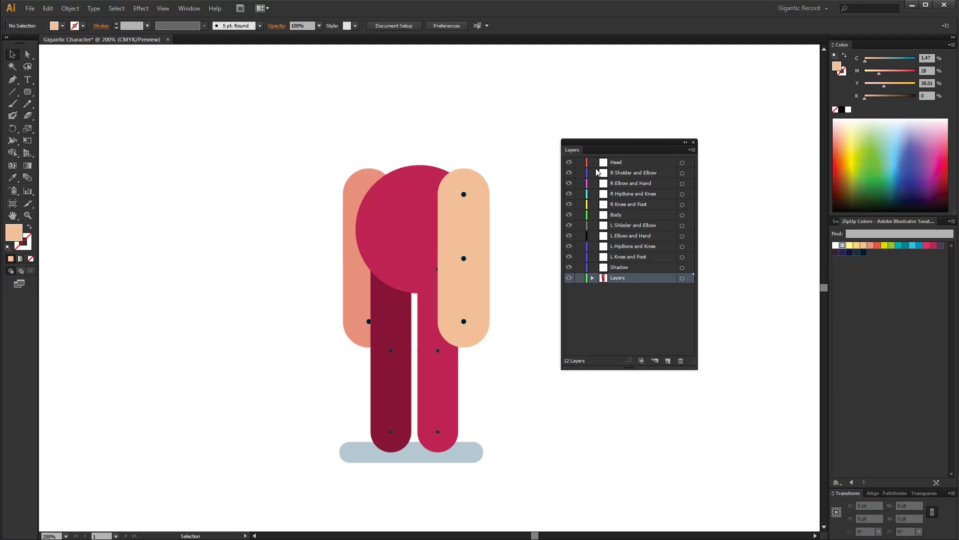
left_click(615, 163)
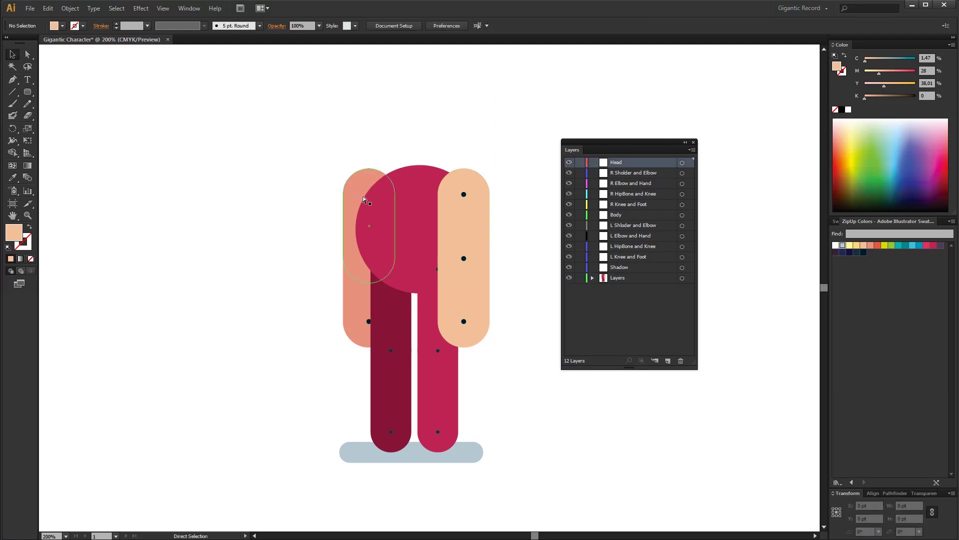
key("ctrl+f")
key("v")
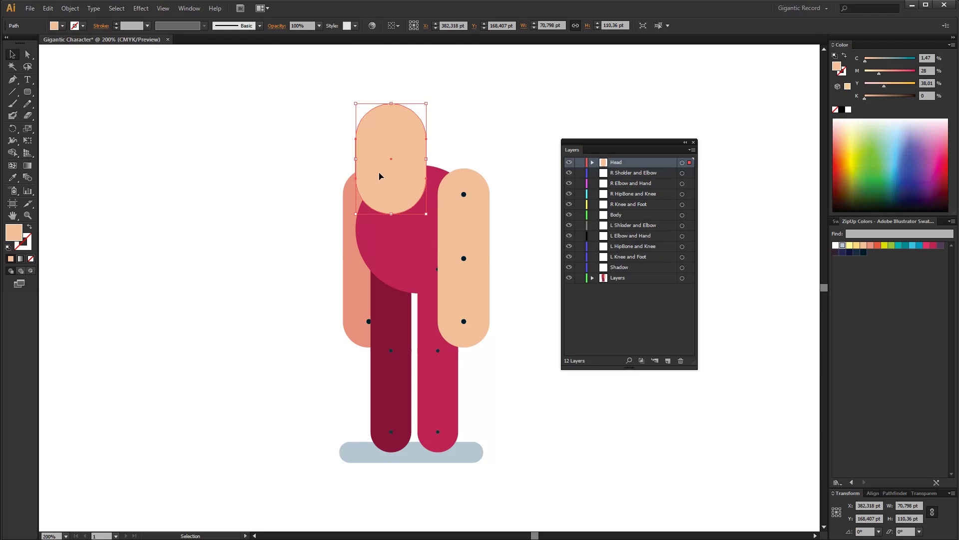
Transfer the light-skinned upper arm to R Sholder and Elbow and its forearm to R Elbow and Hand, both in place
left_click(465, 201)
key("ctrl+x")
left_click(633, 173)
key("ctrl+f")
left_click(477, 310)
key("ctrl+x")
left_click(631, 184)
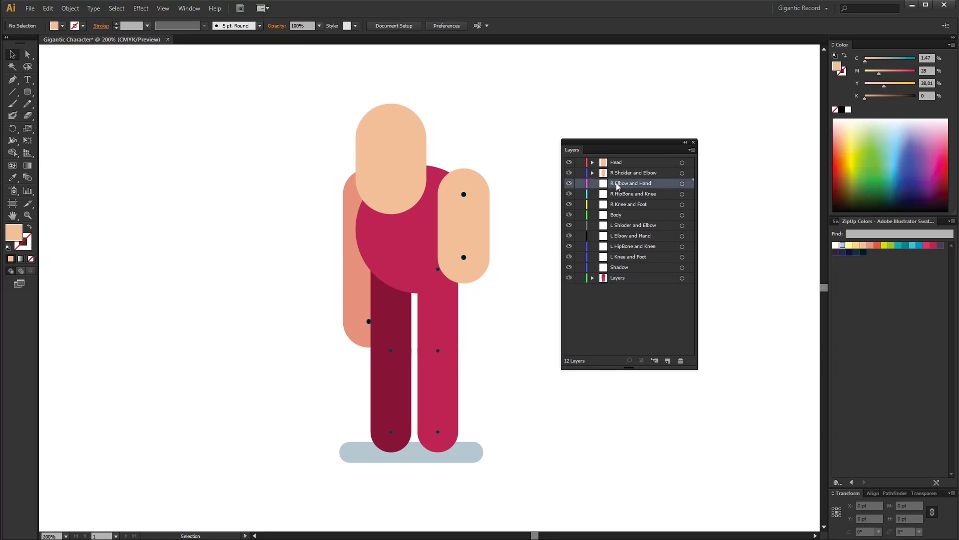
key("ctrl+f")
Transfer the bright red leg's upper part to R HipBone and Knee and its lower part to R Knee and Foot
left_click(426, 321)
key("ctrl+x")
left_click(631, 194)
key("ctrl+f")
key("ctrl+x")
left_click(629, 204)
key("ctrl+f")
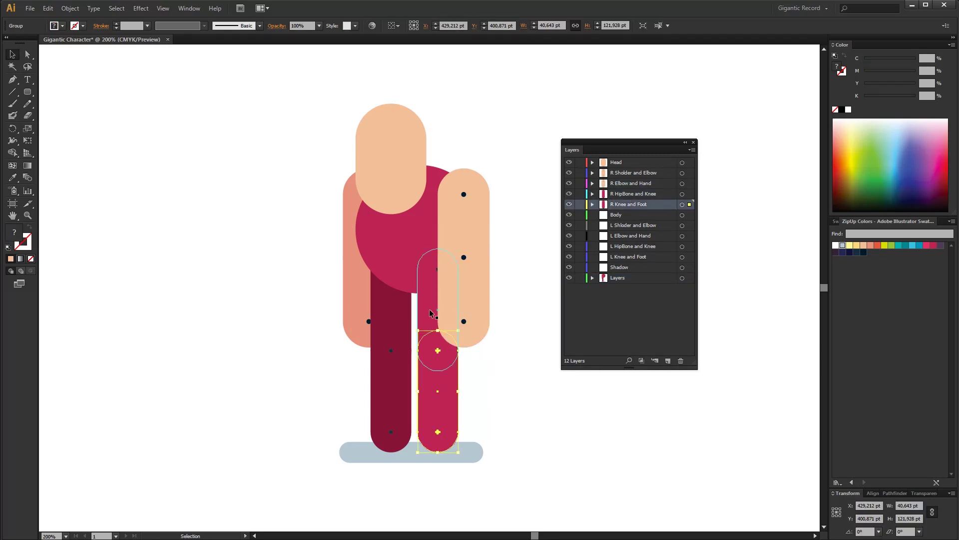
Transfer the round torso shape to the Body layer, keeping its position
left_click(407, 256)
key("ctrl+x")
left_click(627, 215)
key("ctrl+f")
Transfer the darker-skinned arm's upper part to L Shloder and Elbow and its forearm to L Elbow and Hand
left_click(354, 224)
key("ctrl+x")
left_click(631, 235)
key("ctrl+f")
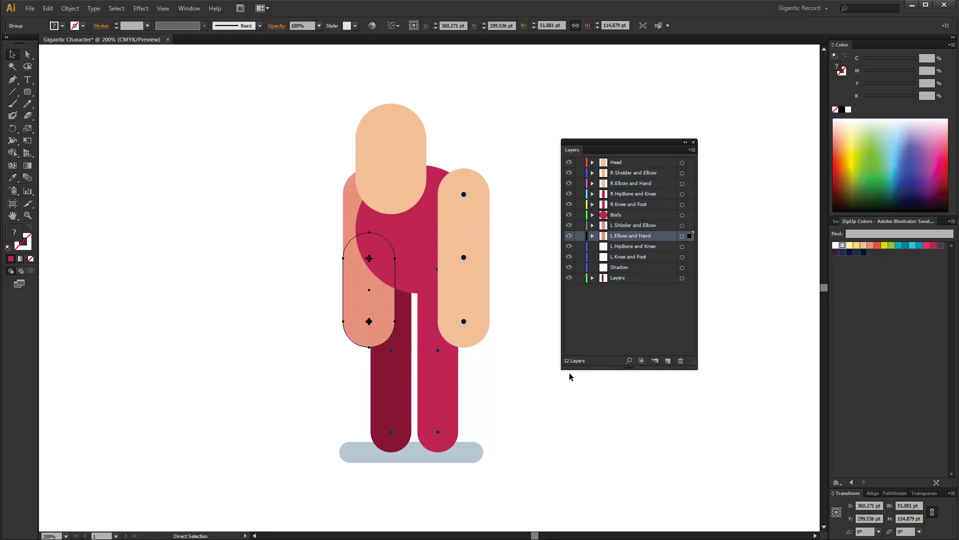
Transfer the dark red leg's upper part to L HipBone and Knee and its lower part to L Knee and Foot
left_click(403, 317)
key("ctrl+x")
left_click(628, 246)
key("ctrl+f")
left_click(393, 392)
Transfer the grey ground shape from the original artwork layer to the Shadow layer, keeping its position
left_click(682, 277)
key("ctrl+x")
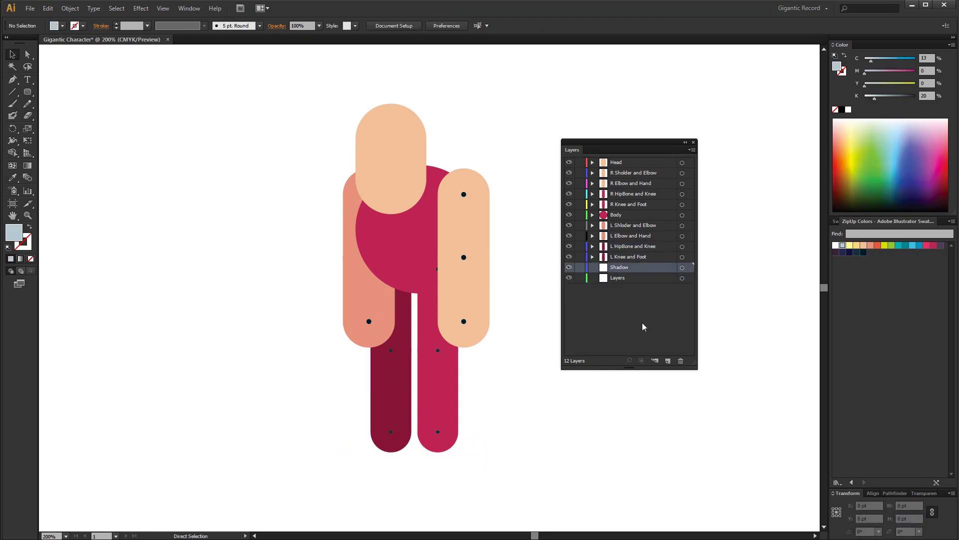
left_click(620, 267)
key("ctrl+f")
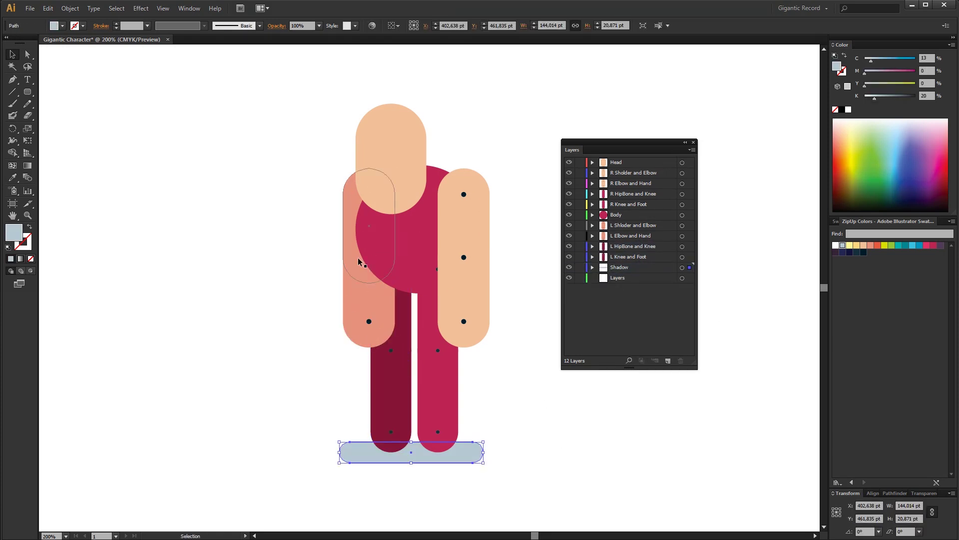
Move the two left arm layers below L Knee and Foot, and delete the empty layer named Layers
left_click(618, 237)
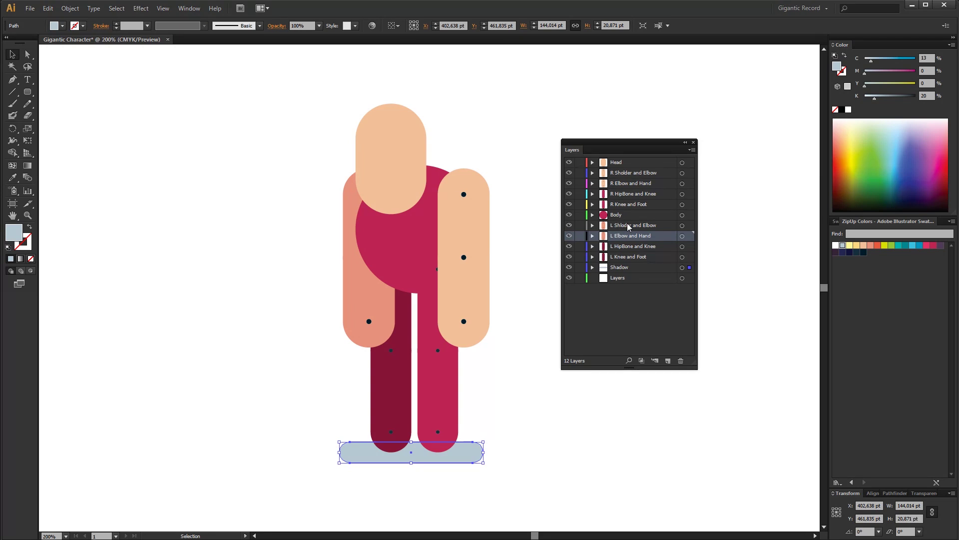
left_click(628, 223, "shift")
left_click_drag(628, 237, 628, 262)
left_click(550, 415)
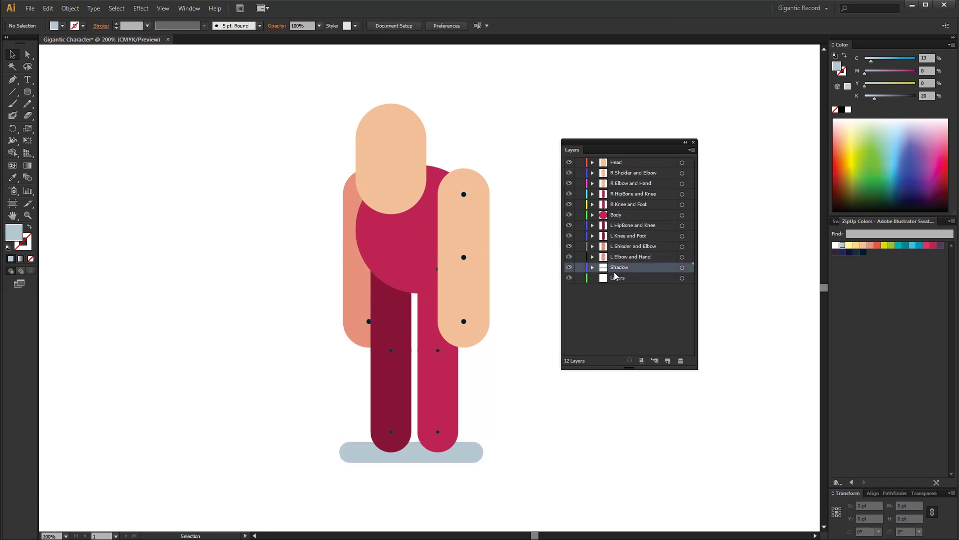
left_click(670, 278)
left_click(680, 362)
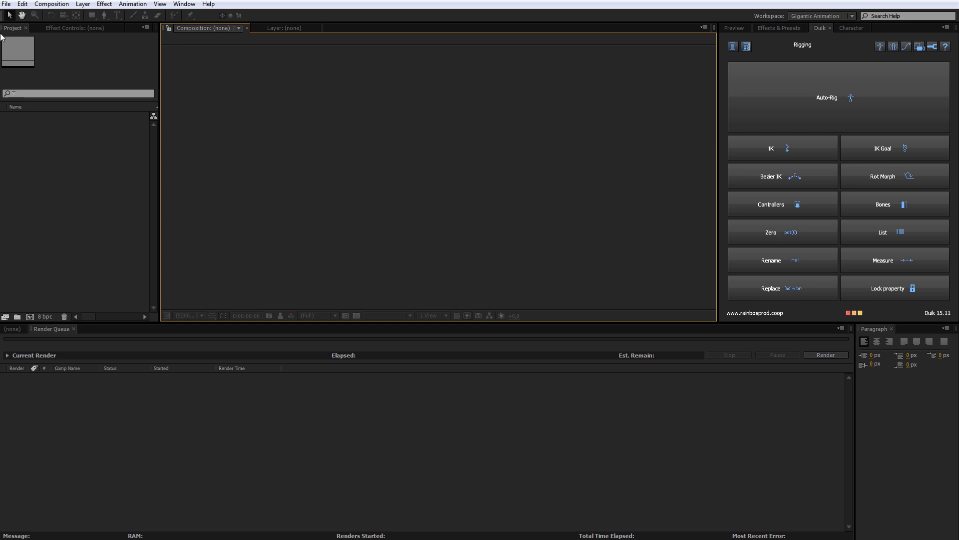
In After Effects, import Gigantic Character.ai as a Composition with footage dimensions set to Layer Size, and open the Gigantic Character composition
right_click(77, 202)
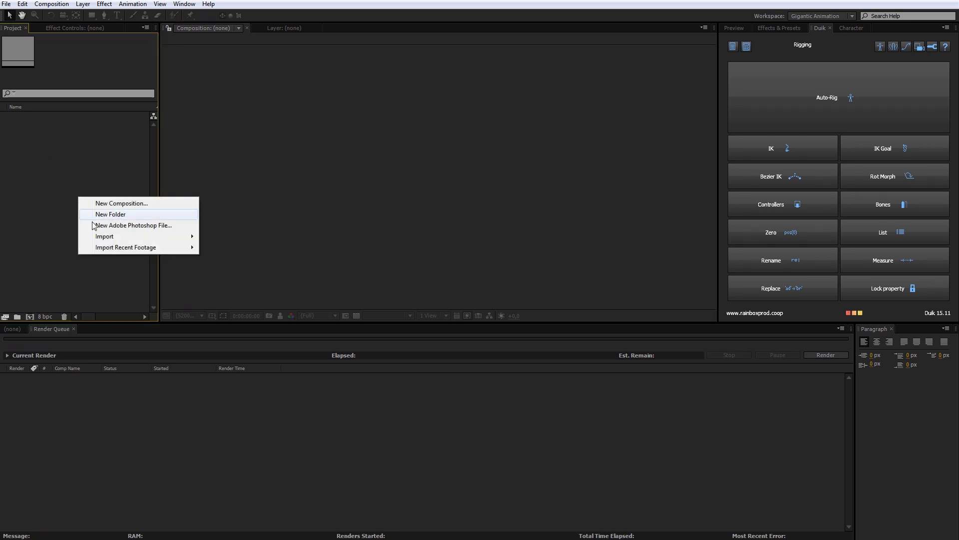
mouse_move(102, 239)
left_click(219, 236)
left_click(493, 188)
key("Return")
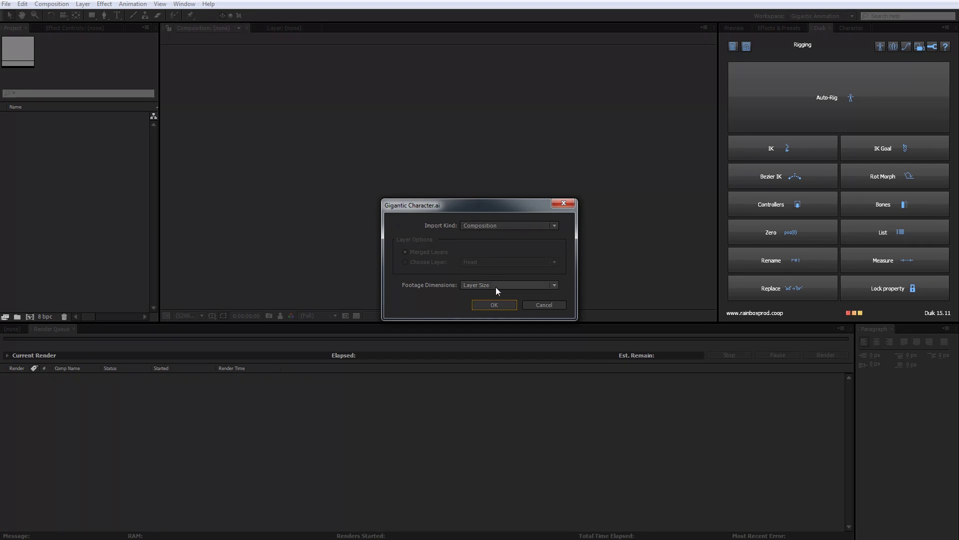
left_click(495, 306)
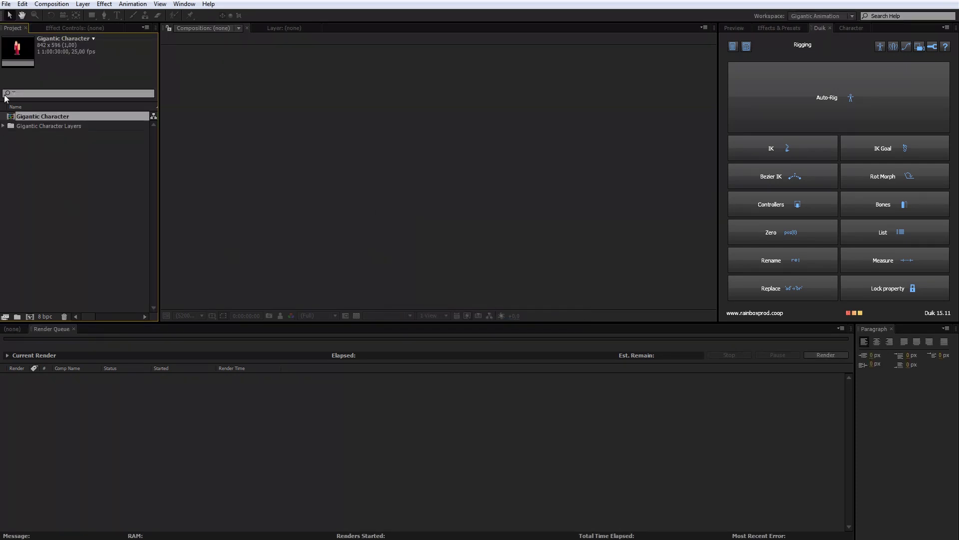
double_click(40, 116)
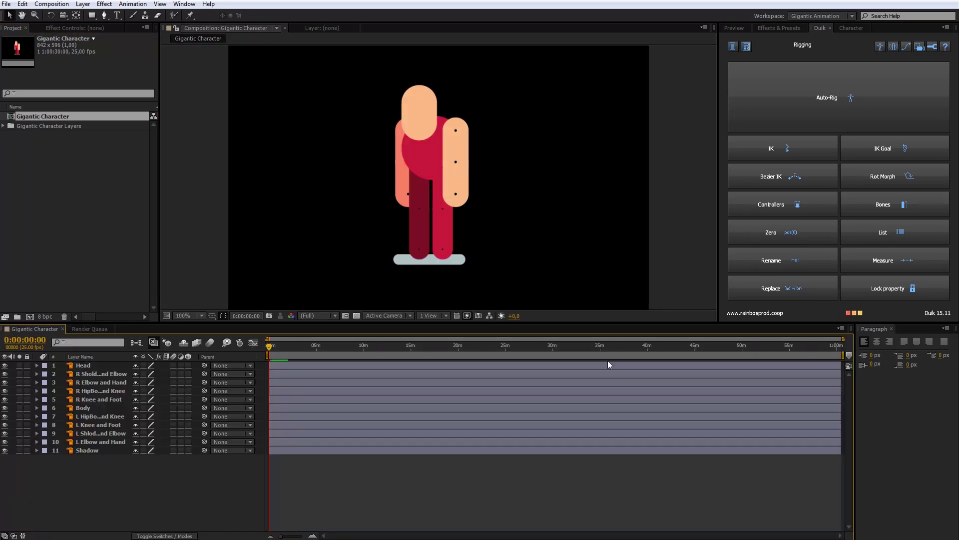
Check which body part the Head, R Sholder and Elbow, and R HipBone and Knee layers each contain
left_click(83, 366)
left_click(82, 373)
left_click(82, 368)
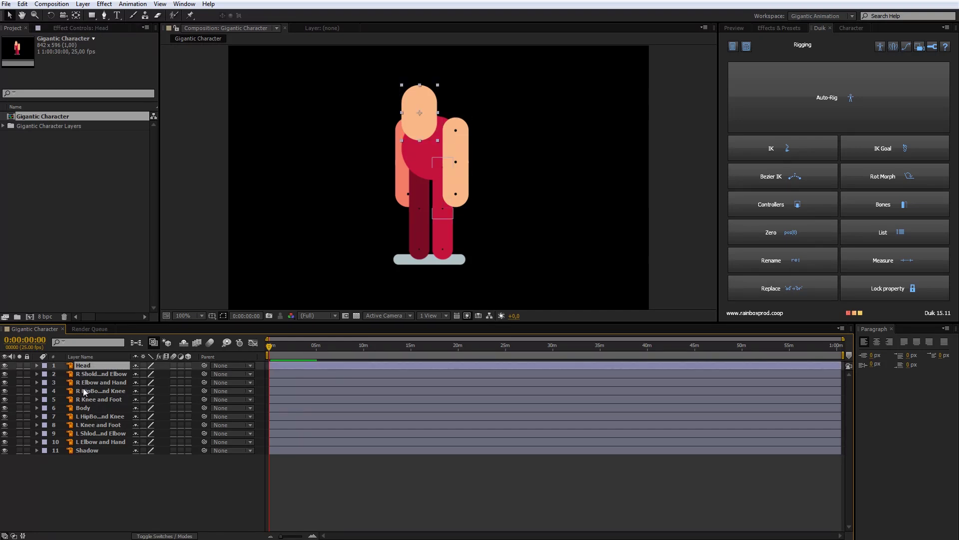
left_click(83, 389)
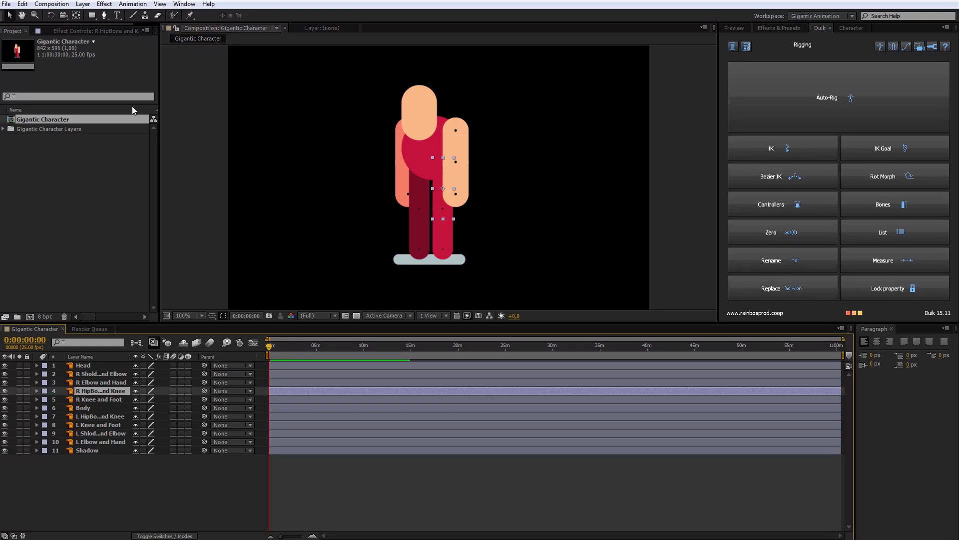
Change the composition's background color to white (FFFFFF) in its settings
left_click(51, 4)
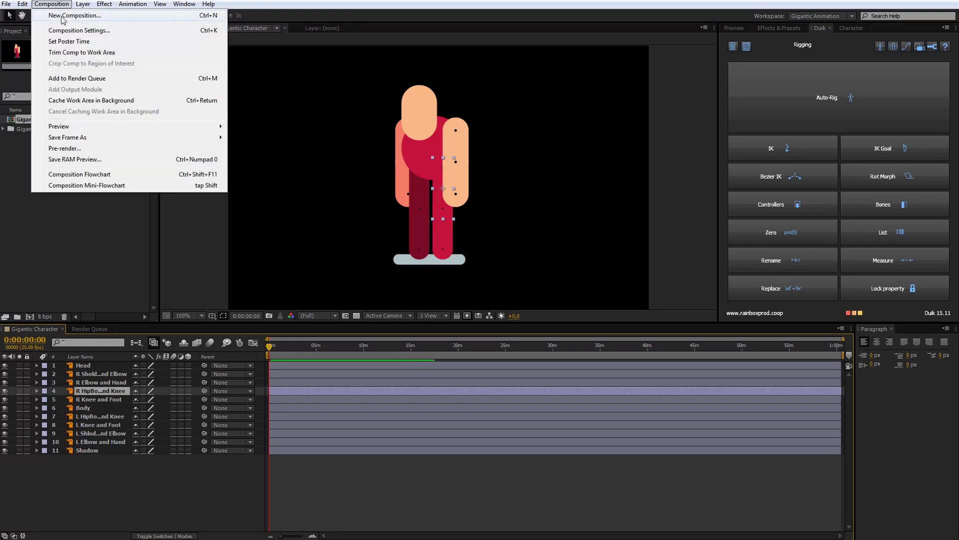
left_click(77, 31)
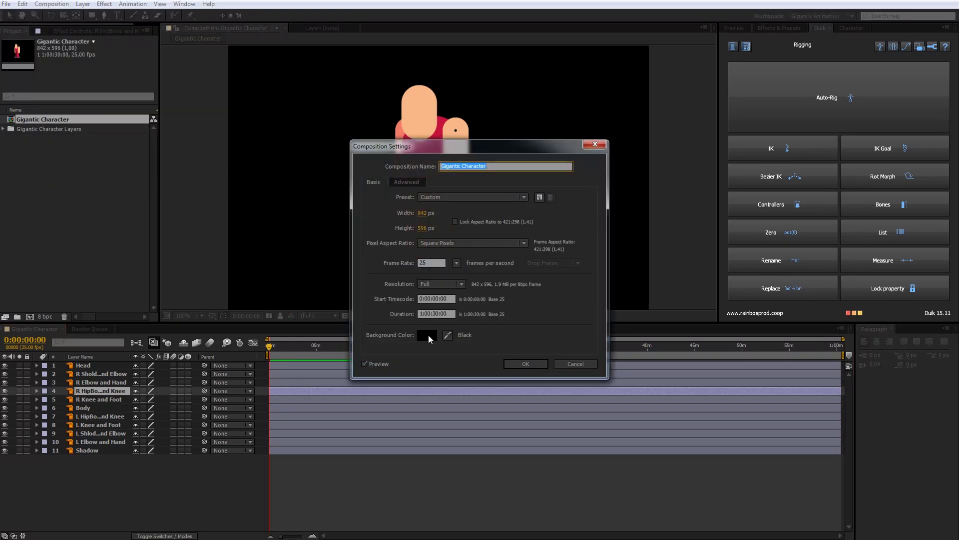
left_click(428, 334)
left_click(361, 202)
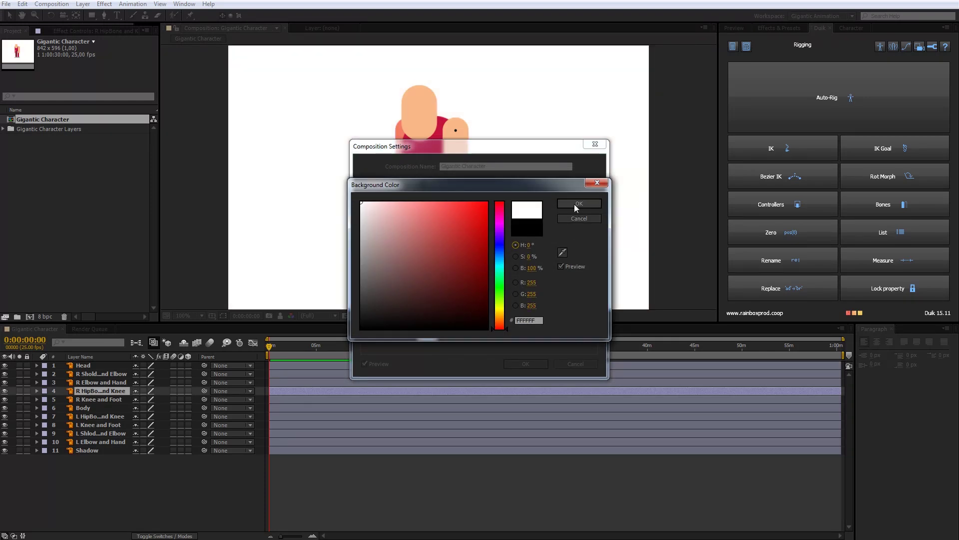
left_click(574, 203)
left_click(530, 361)
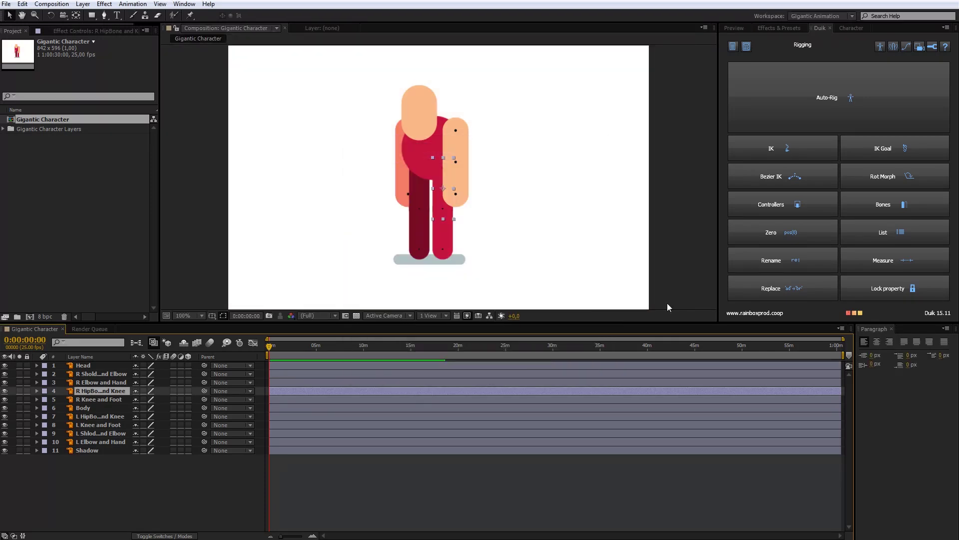
left_click(676, 225)
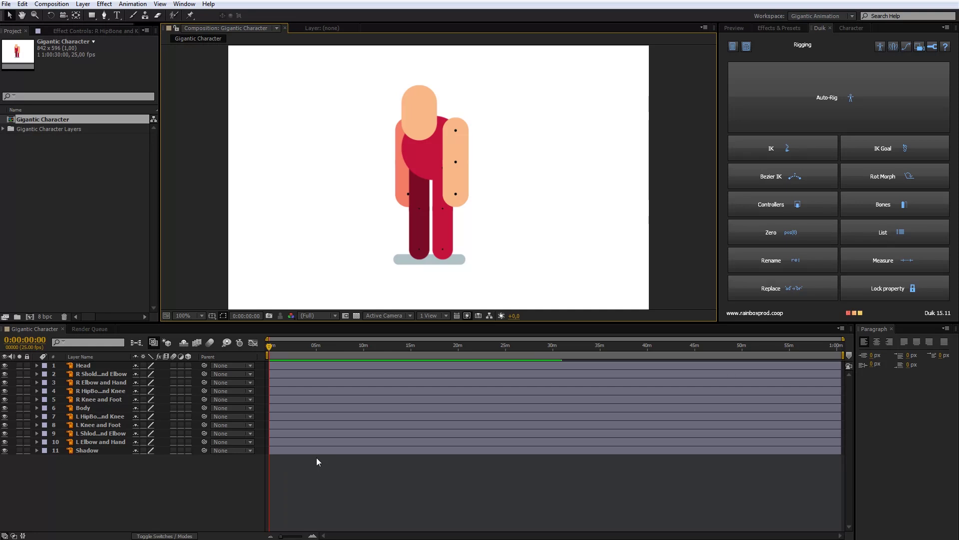
Move the R Sholder and Elbow layer's anchor point onto the shoulder dot with the Pan Behind tool
left_click(461, 148)
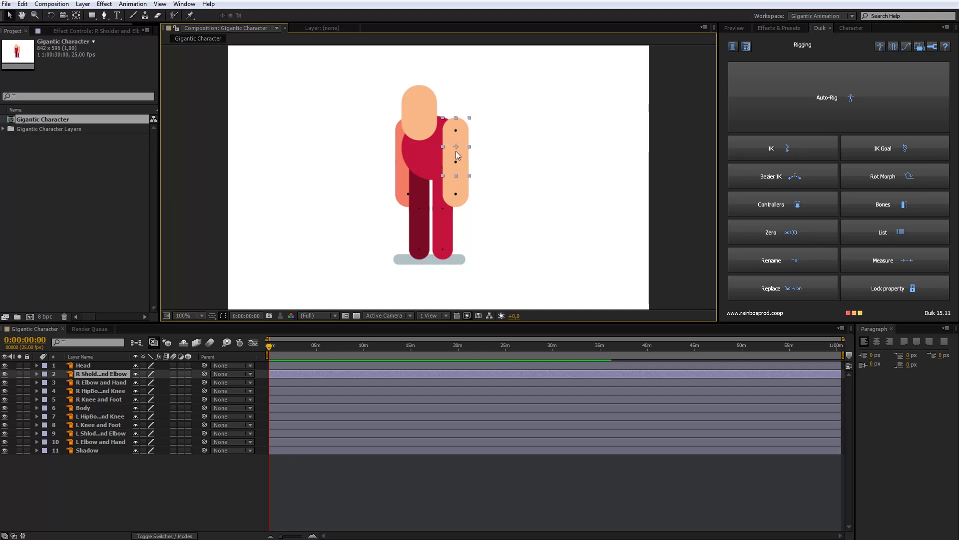
left_click(456, 180)
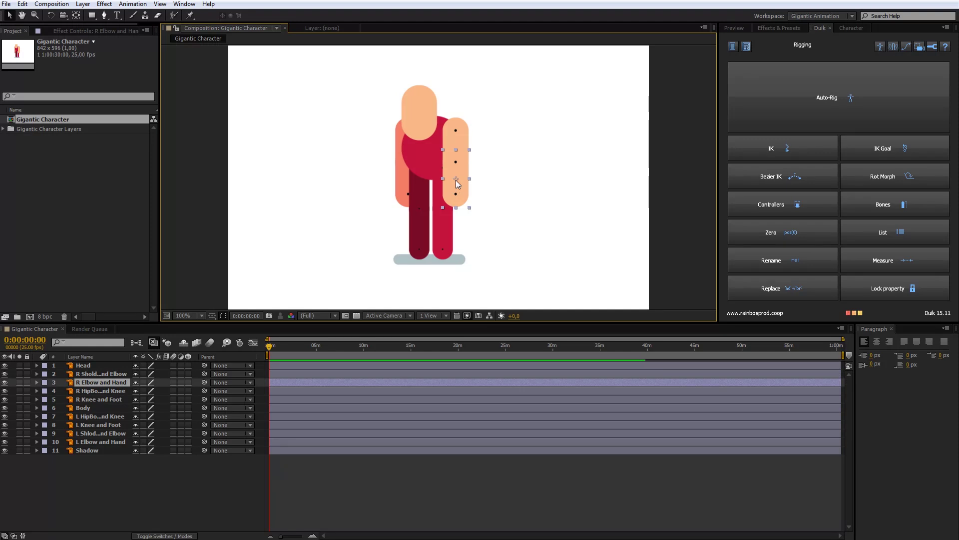
left_click(452, 138)
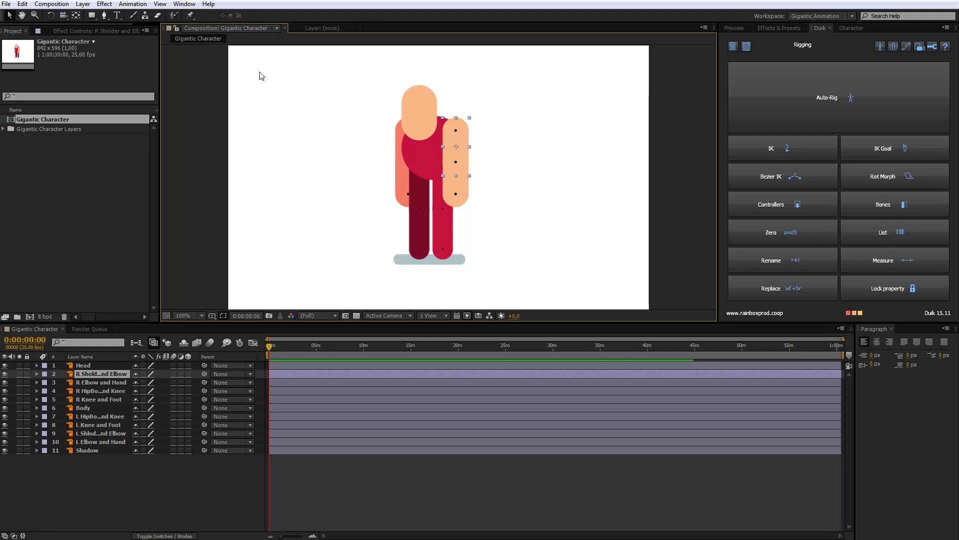
left_click(76, 16)
left_click_drag(457, 148, 456, 132)
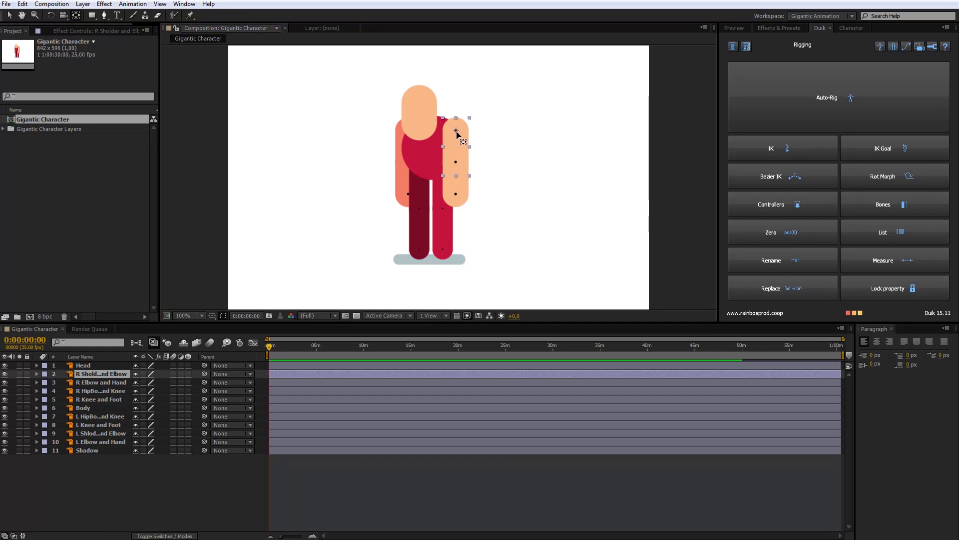
Move the anchor points of R Elbow and Hand and both right leg layers onto their elbow, hip and knee dots
left_click(457, 192)
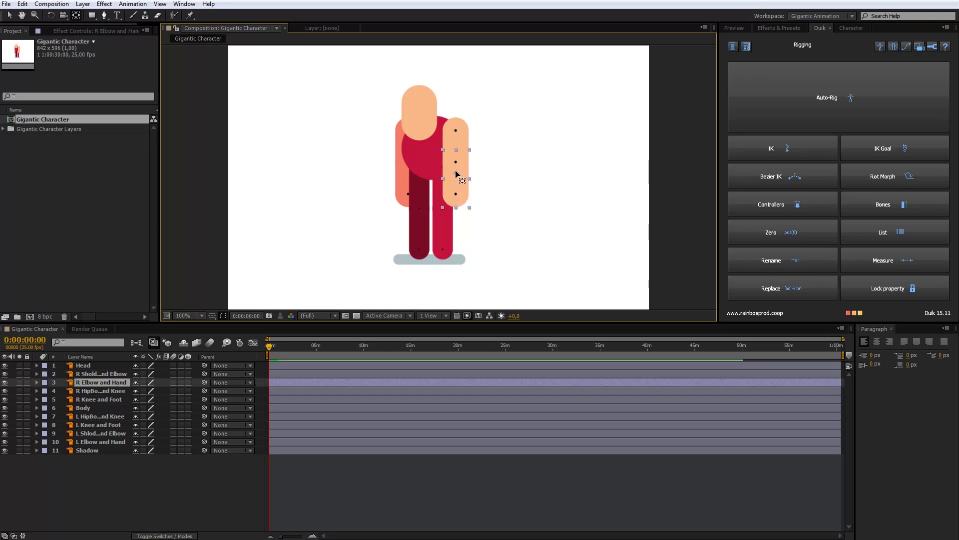
left_click(444, 210)
left_click(443, 231)
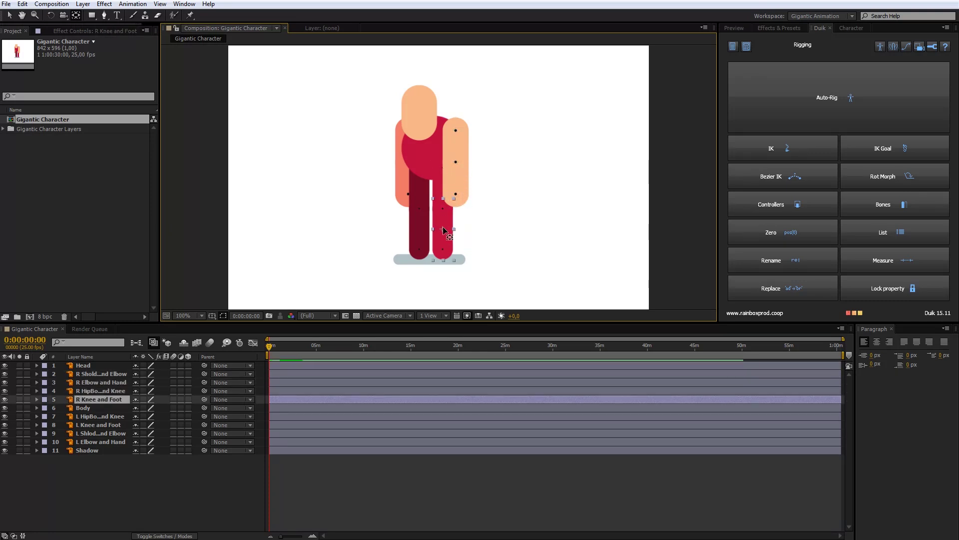
Move the anchor points of L Knee and Foot and L HipBone and Knee onto the left knee and hip dots
left_click(422, 229)
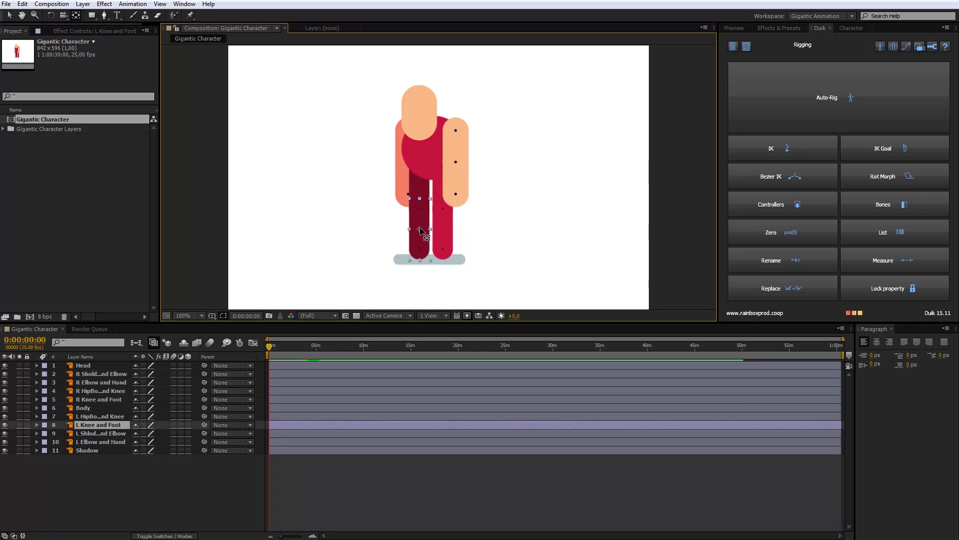
left_click(420, 197)
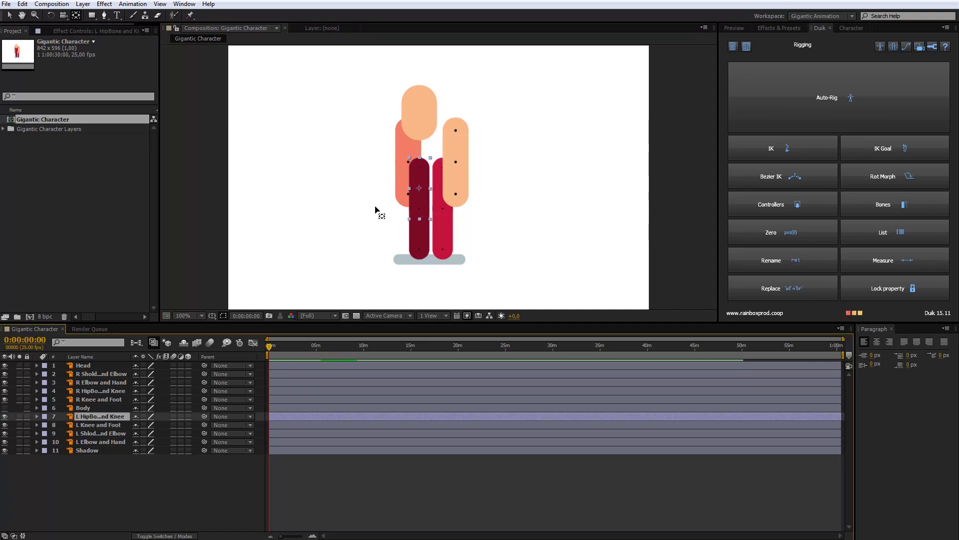
left_click_drag(419, 189, 419, 175)
With Body and Head temporarily hidden, move the L Elbow and Hand and L Shloder and Elbow anchor points onto the elbow and shoulder dots
left_click(408, 182)
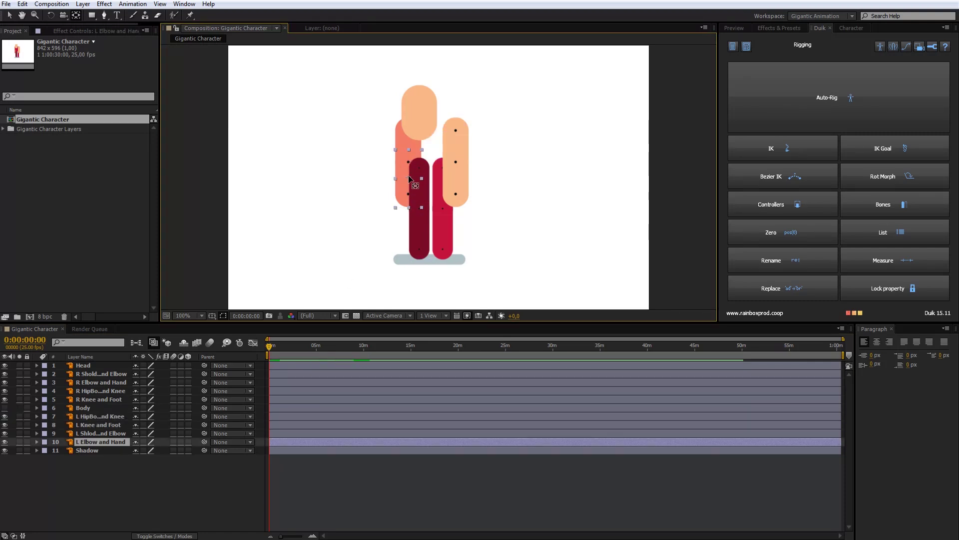
left_click(5, 365)
left_click(100, 433)
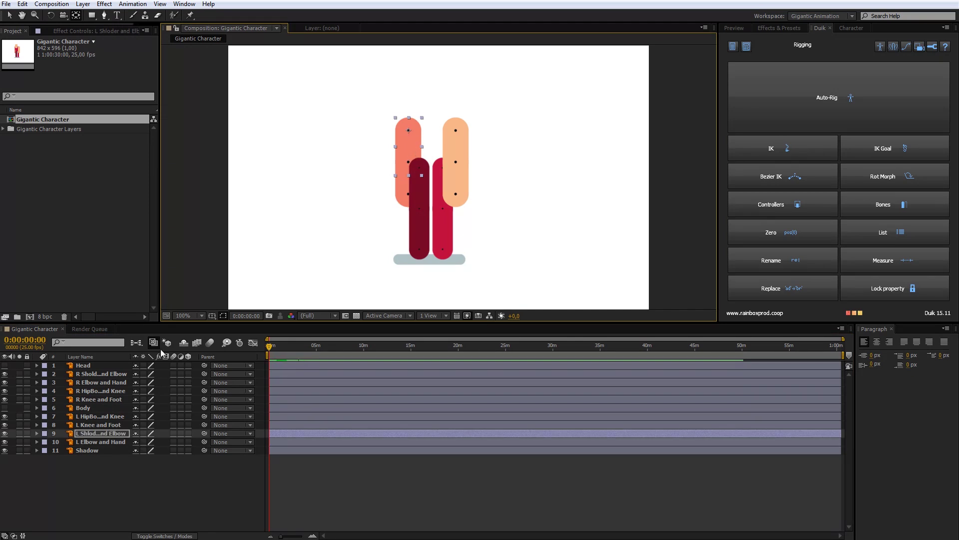
left_click(5, 365)
left_click(5, 408)
Show Head and Body again, and parent R Elbow and Hand to R Sholder and Elbow and R Sholder and Elbow to Body
left_click(422, 115)
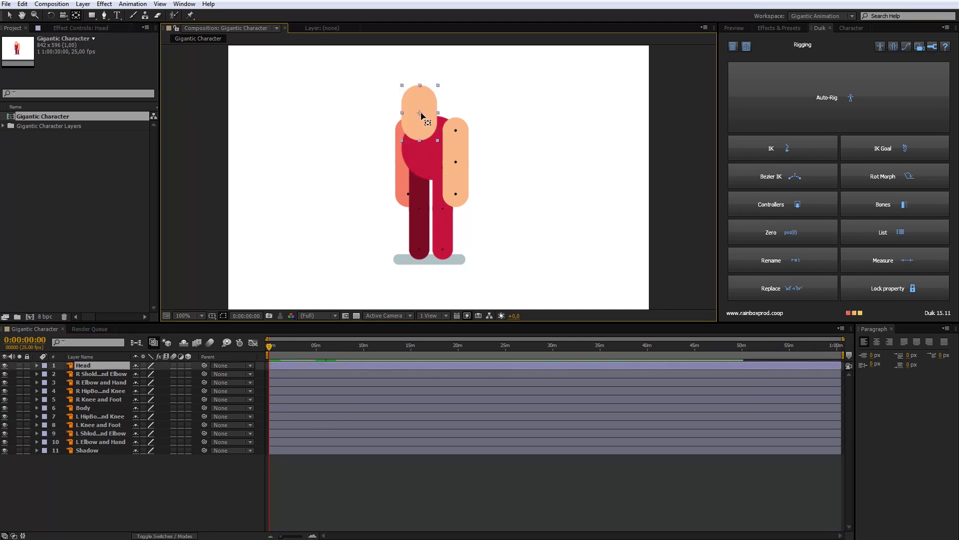
left_click(453, 190)
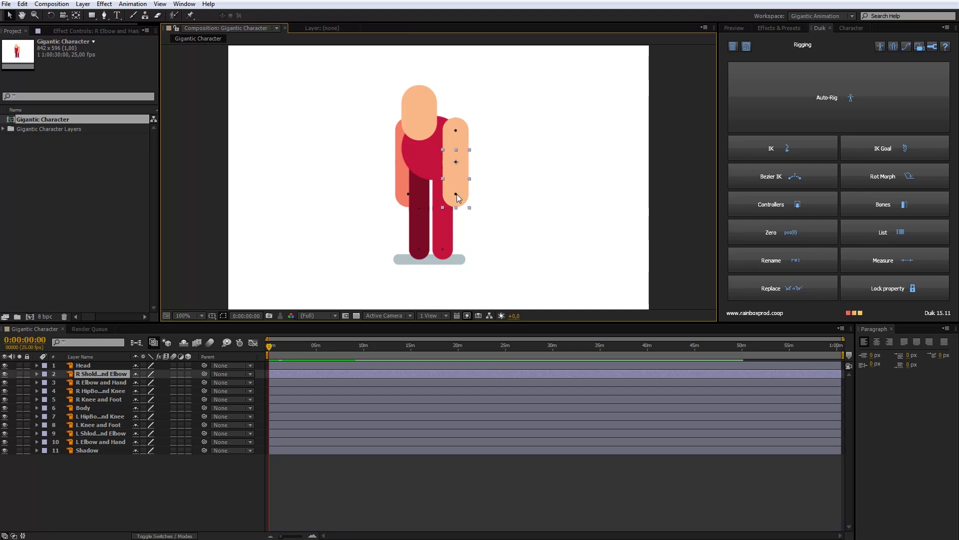
left_click(456, 194)
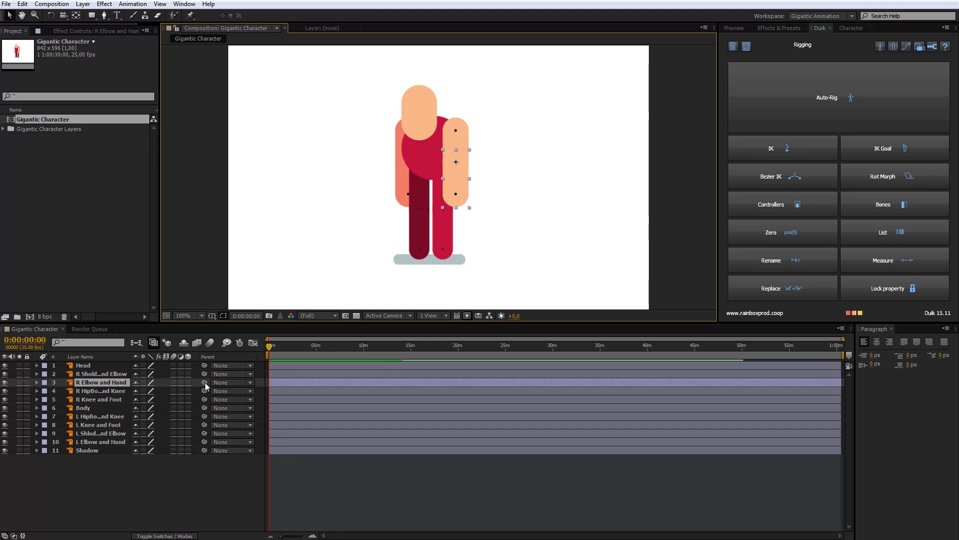
left_click_drag(204, 381, 103, 374)
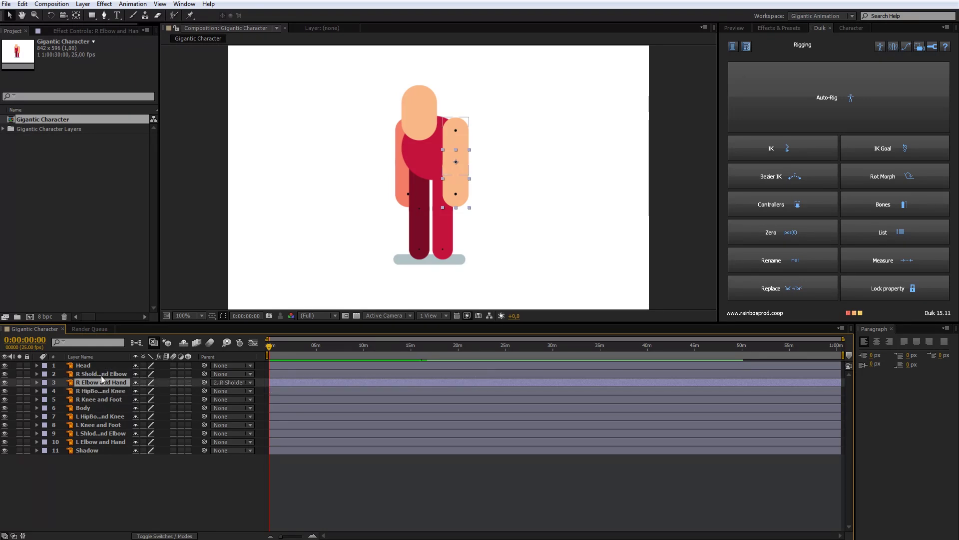
left_click(100, 374)
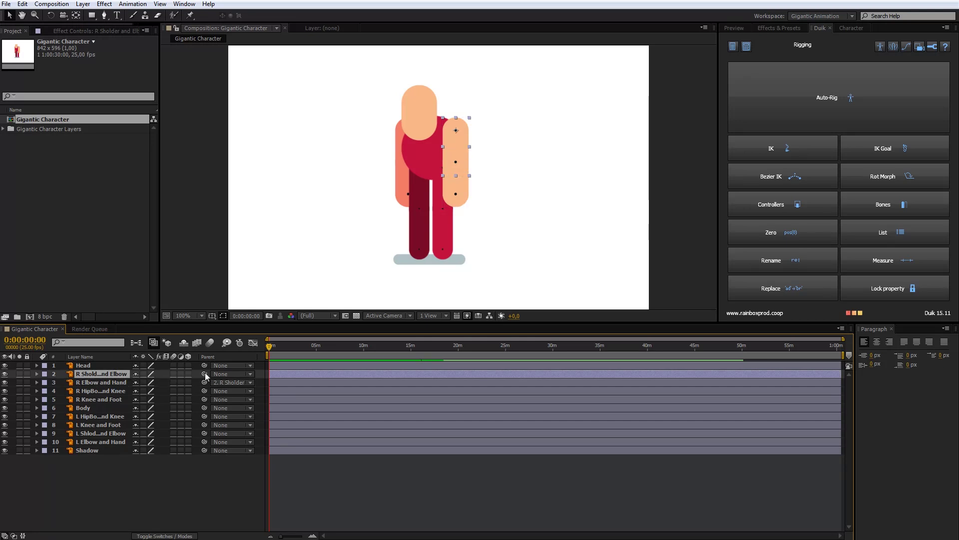
left_click_drag(205, 374, 86, 411)
Parent R Knee and Foot to R HipBone and Knee, and R HipBone and Knee to Body
left_click(438, 222)
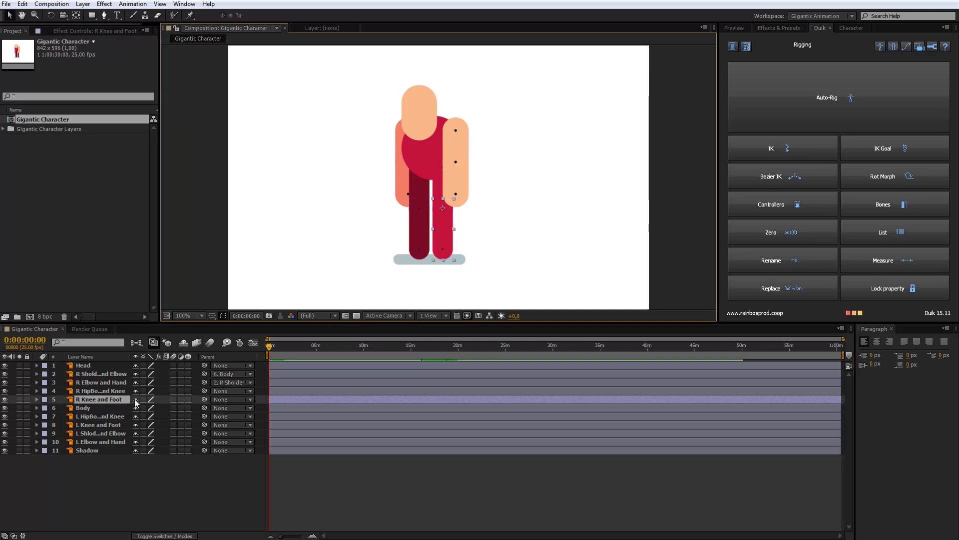
left_click_drag(204, 399, 104, 392)
left_click(143, 391)
left_click_drag(204, 392, 100, 408)
Parent L Knee and Foot to L HipBone and Knee, and L HipBone and Knee to Body
left_click(429, 223)
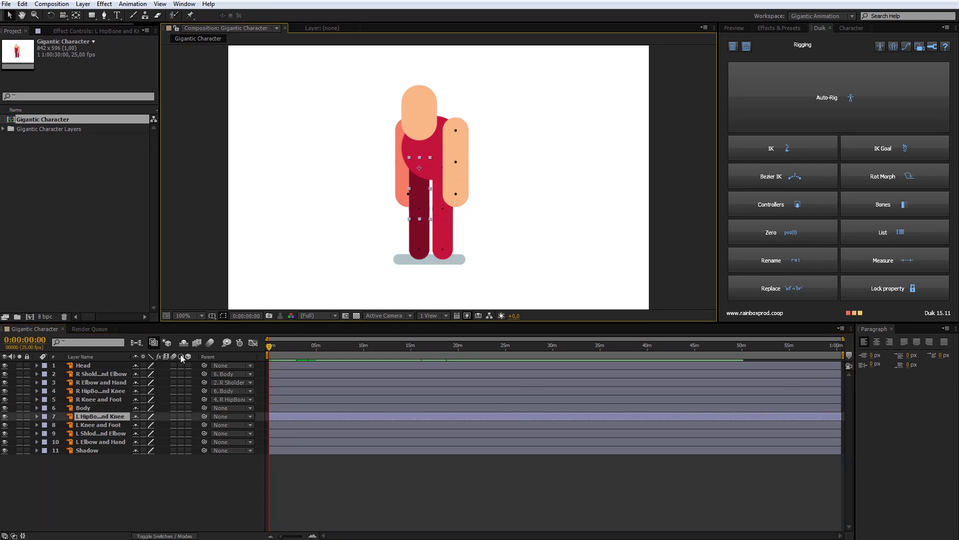
left_click(100, 425)
left_click_drag(204, 423, 84, 416)
left_click_drag(204, 416, 97, 408)
Parent L Elbow and Hand to L Shloder and Elbow, and parent both L Shloder and Elbow and Head to Body
left_click(98, 442)
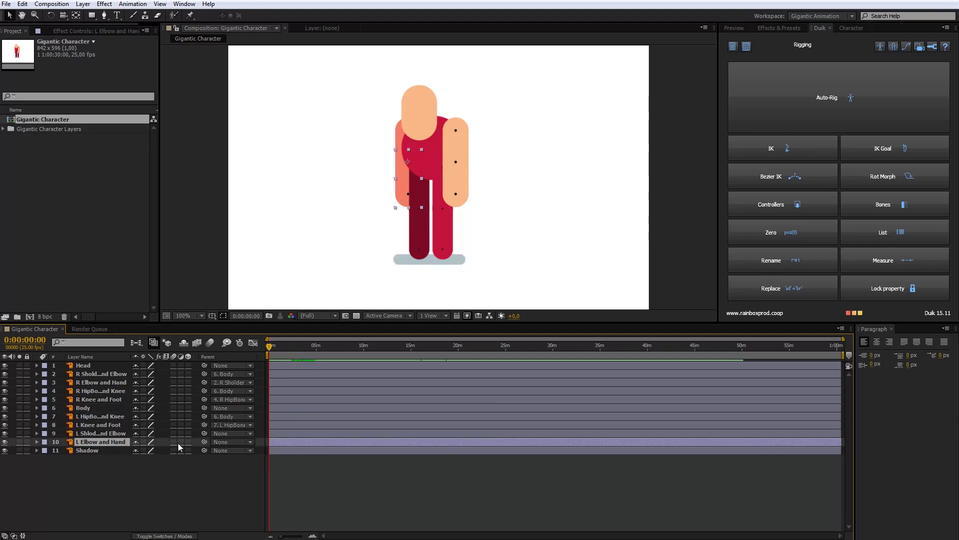
left_click_drag(204, 442, 104, 430)
left_click(104, 429)
left_click_drag(204, 433, 87, 408)
left_click(80, 367)
left_click_drag(204, 365, 92, 409)
left_click(151, 491)
Test the parenting by moving the Body layer, and undo the move
left_click(431, 160)
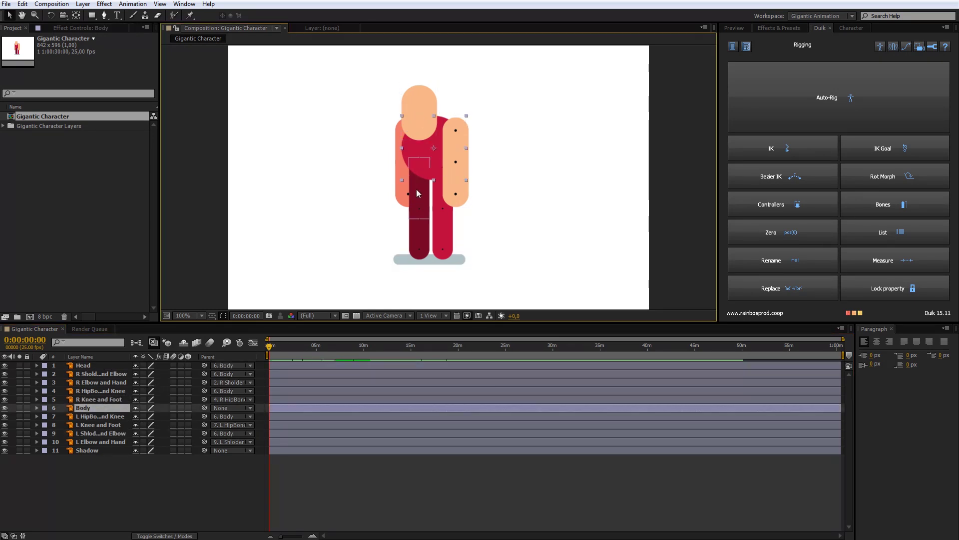
mouse_move(425, 159)
left_mouse_down()
mouse_move(432, 149)
mouse_move(515, 167)
mouse_move(441, 125)
mouse_move(332, 145)
mouse_move(365, 124)
mouse_move(467, 142)
mouse_move(415, 156)
left_mouse_up()
key("ctrl+z")
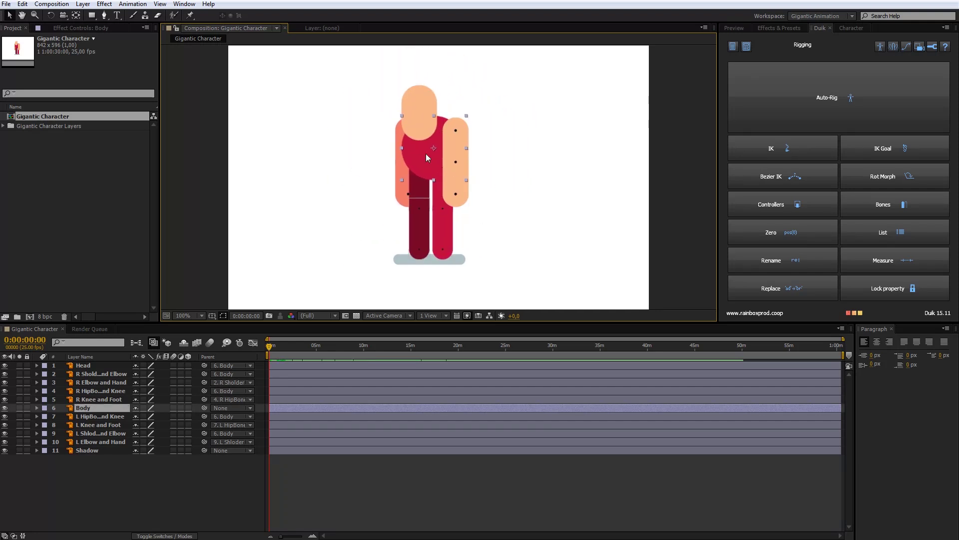
key("ctrl+z")
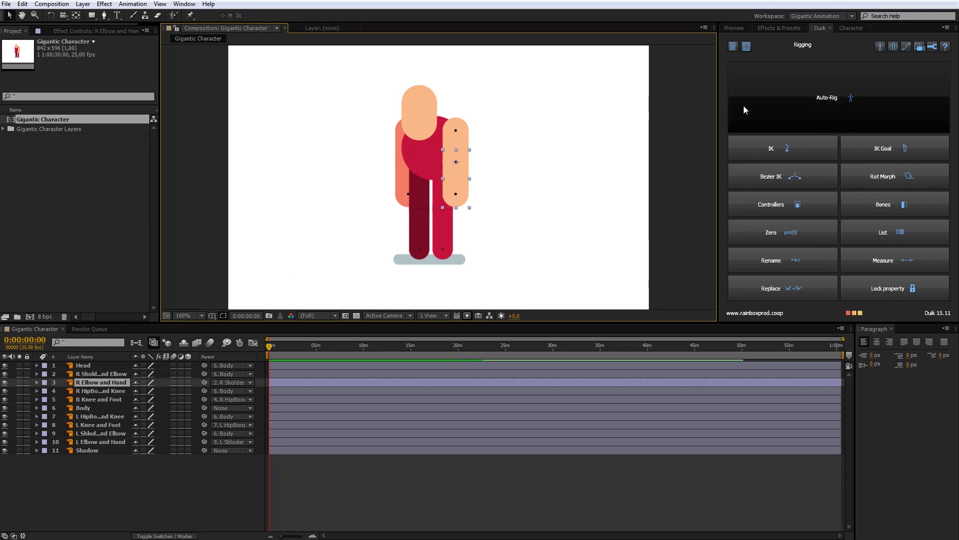
Create a medium red Duik controller for R Elbow and Hand and move it onto the right hand dot
left_click(770, 206)
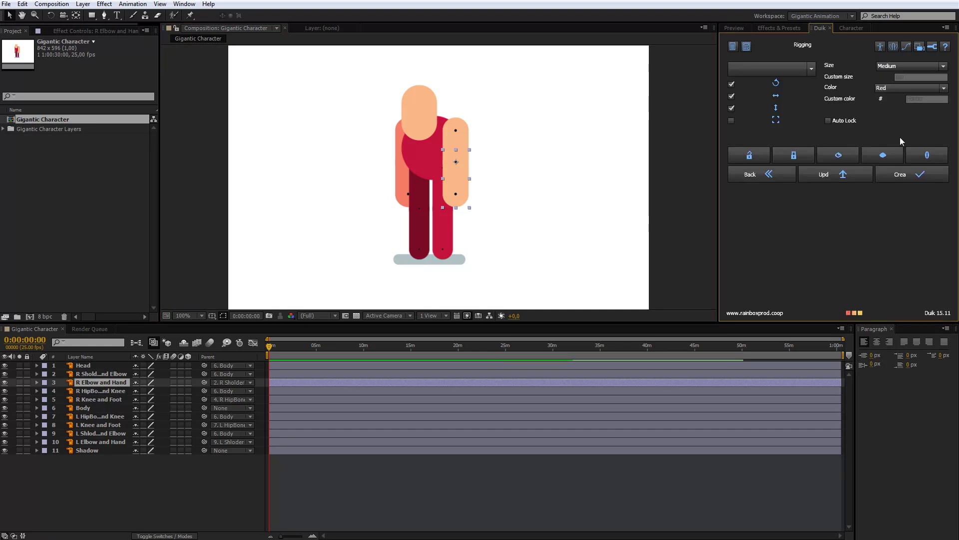
left_click(902, 175)
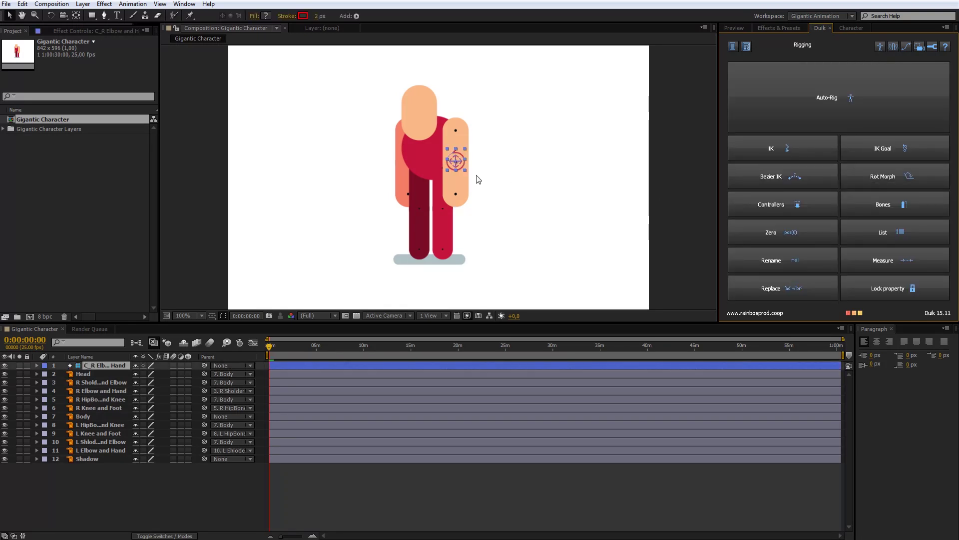
left_click_drag(457, 163, 443, 251)
Create Duik controllers for R Knee and Foot and L Knee and Foot, placing each on its foot dot
left_click(443, 230)
left_click(788, 214)
left_click(887, 172)
left_click(418, 230)
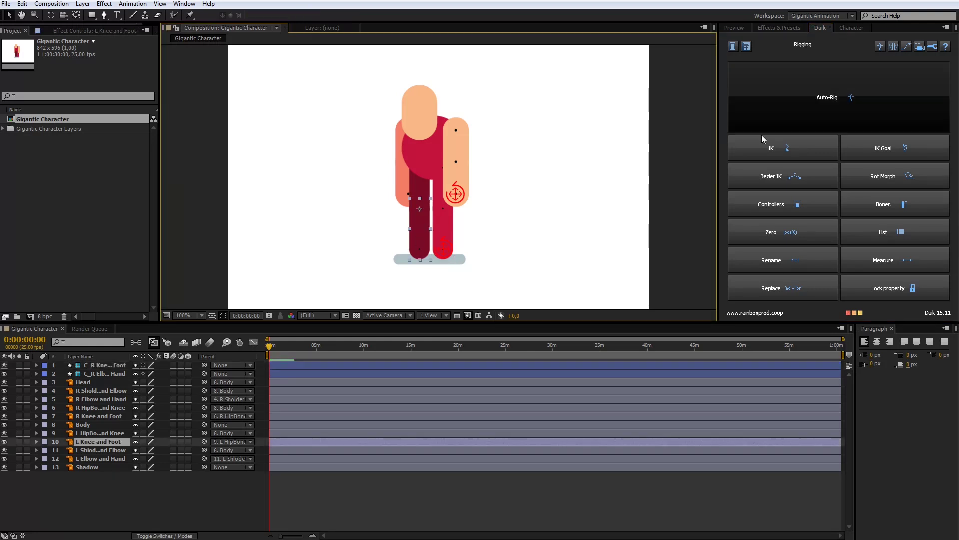
left_click(780, 205)
left_click(880, 172)
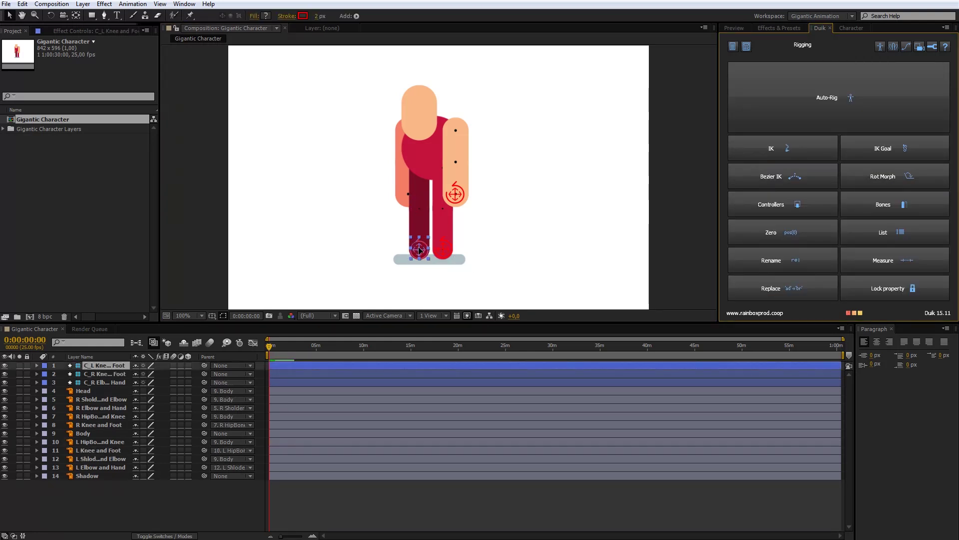
Create a Duik controller for L Elbow and Hand and move it onto the left hand dot
left_click(399, 181)
left_click(777, 205)
left_click(904, 175)
left_click_drag(406, 163, 410, 195)
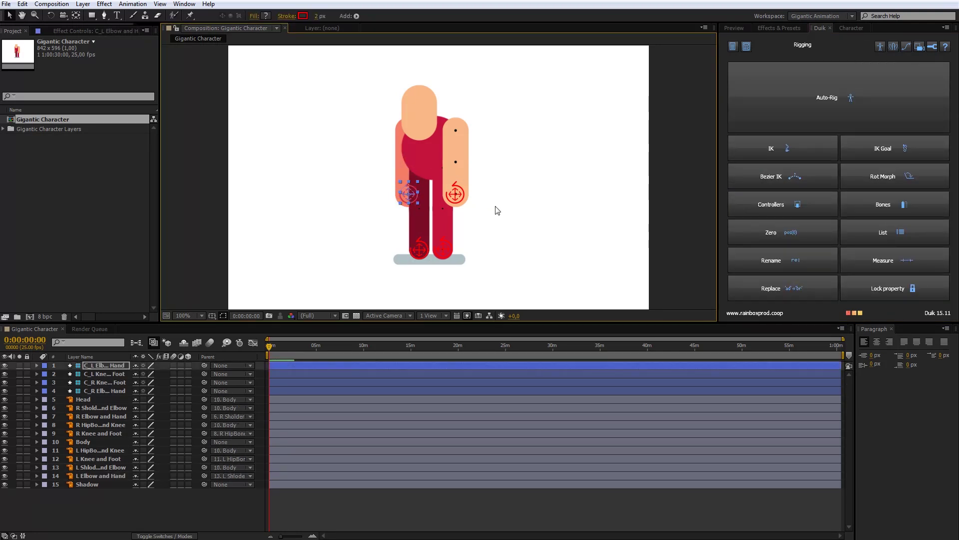
Create a 2-Layer IK on R Sholder and Elbow and R Elbow and Hand with the right hand controller
left_click(462, 131)
left_click(469, 186, "shift")
left_click(101, 391, "ctrl")
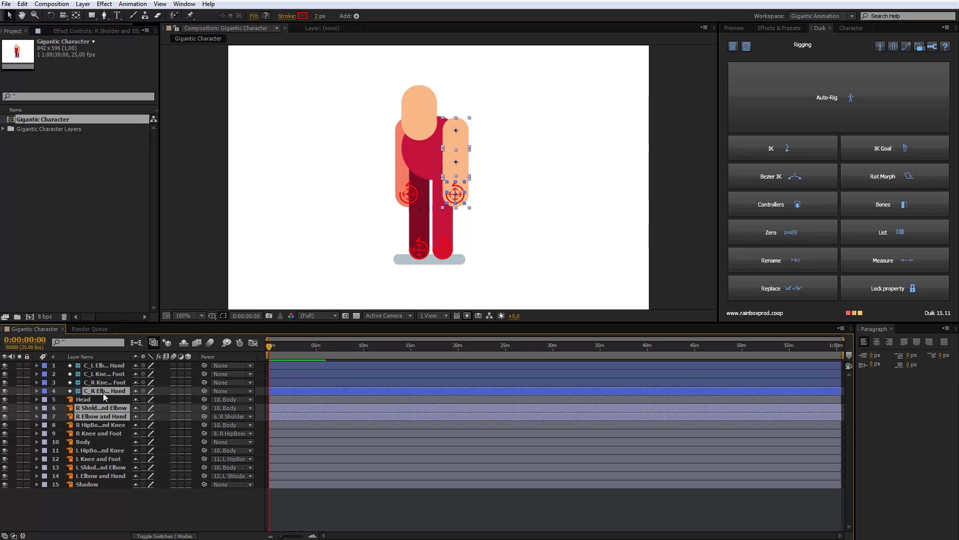
left_click(783, 153)
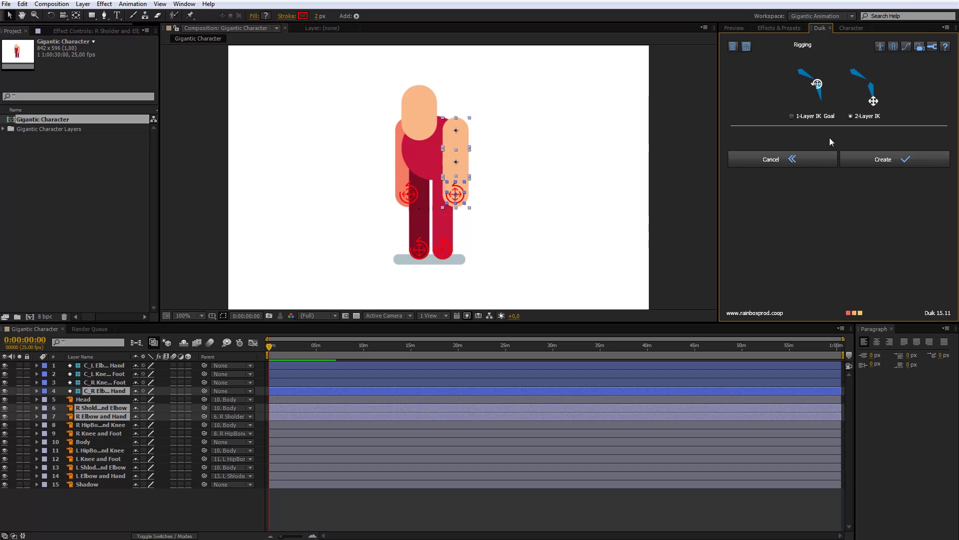
left_click(875, 163)
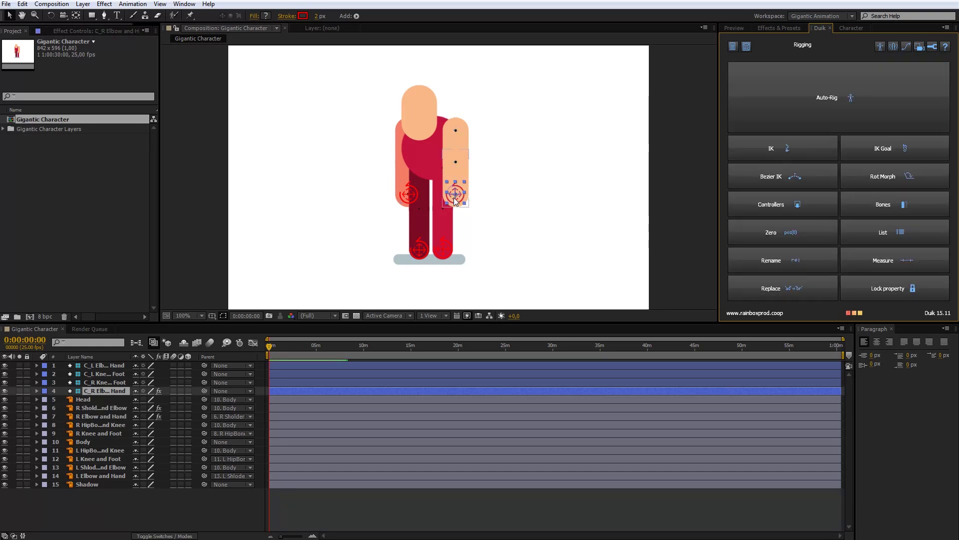
mouse_move(455, 200)
left_mouse_down()
mouse_move(487, 180)
mouse_move(430, 164)
mouse_move(448, 197)
mouse_move(431, 161)
mouse_move(426, 199)
mouse_move(409, 152)
mouse_move(448, 171)
mouse_move(454, 193)
left_mouse_up()
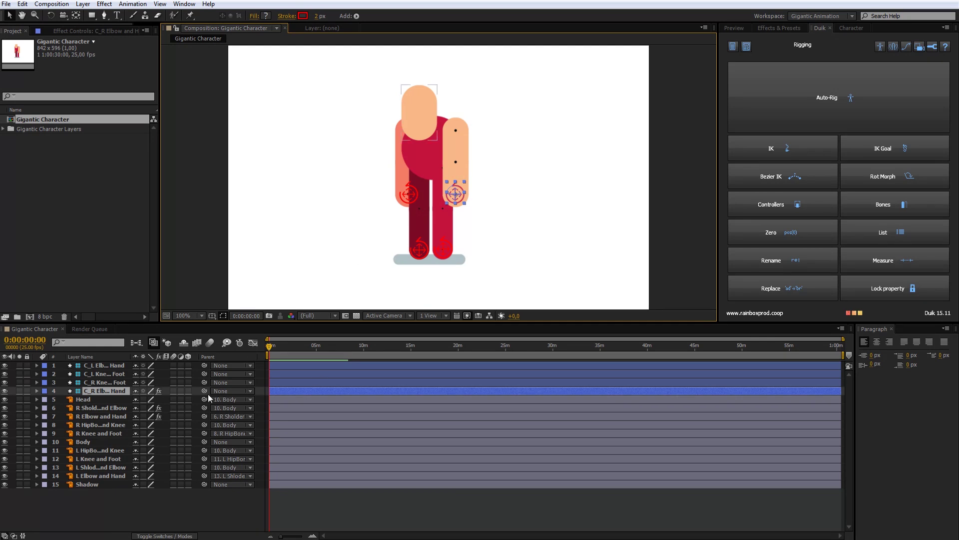
Create an IK on L Shloder and Elbow and L Elbow and Hand with the left hand controller
left_click(396, 131)
left_click(397, 178, "shift")
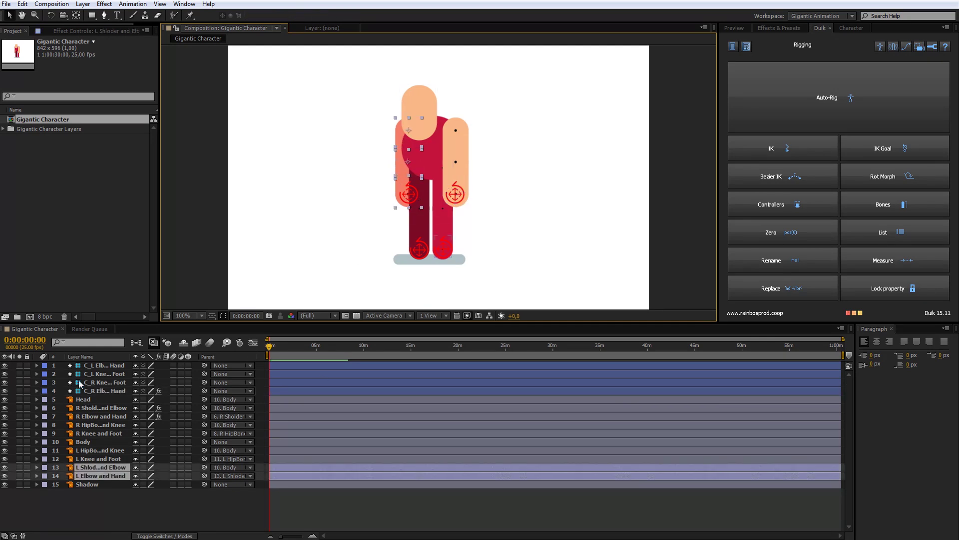
left_click(102, 365, "ctrl")
left_click(800, 149)
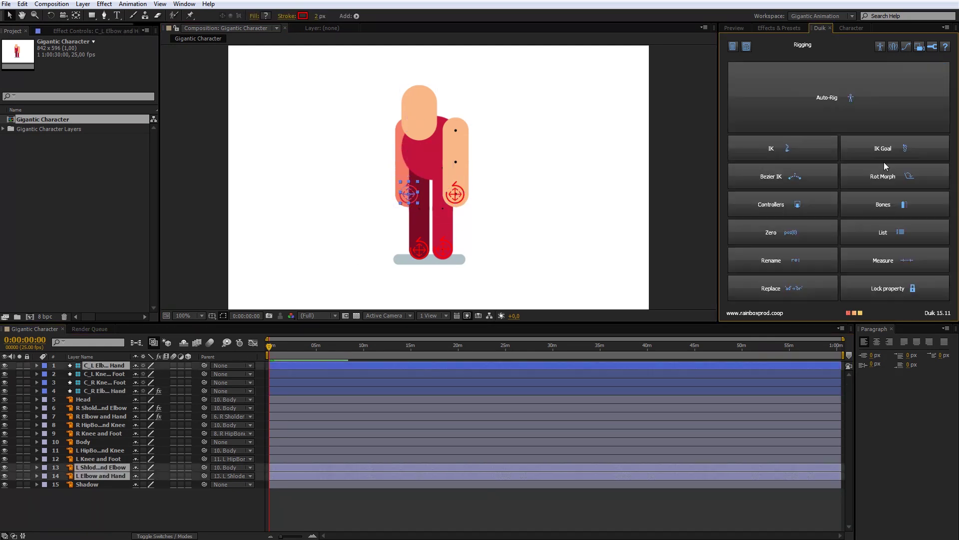
left_click(882, 160)
Create an IK on R HipBone and Knee and R Knee and Foot with the right foot controller
left_click(439, 192)
left_click(438, 232, "shift")
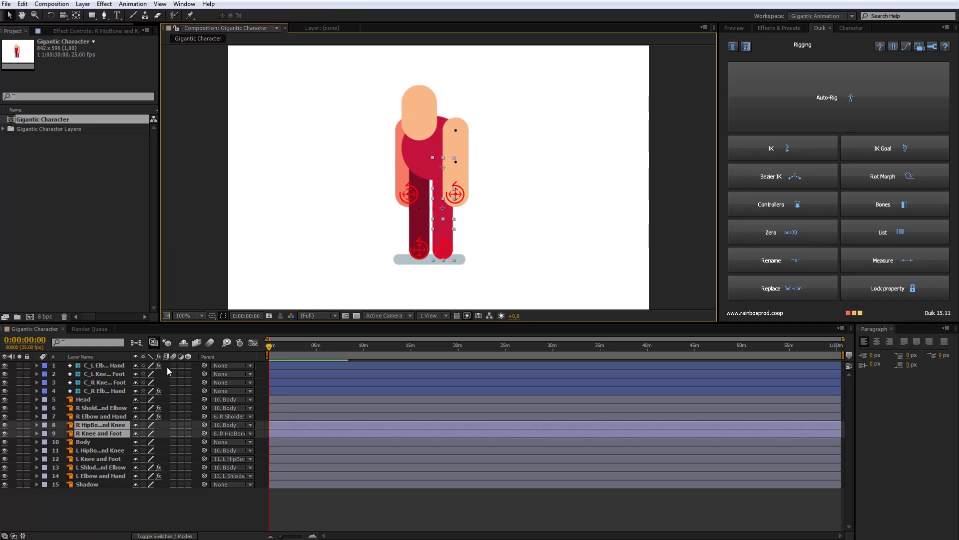
left_click(96, 382, "ctrl")
left_click(784, 149)
left_click(882, 157)
Create an IK on L HipBone and Knee and L Knee and Foot with the left foot controller
left_click(419, 227)
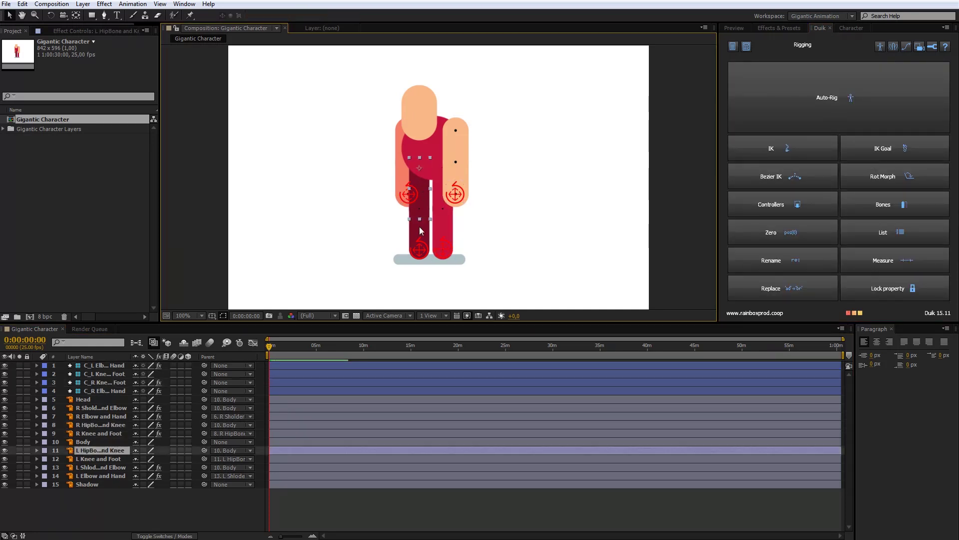
left_click(421, 250, "shift")
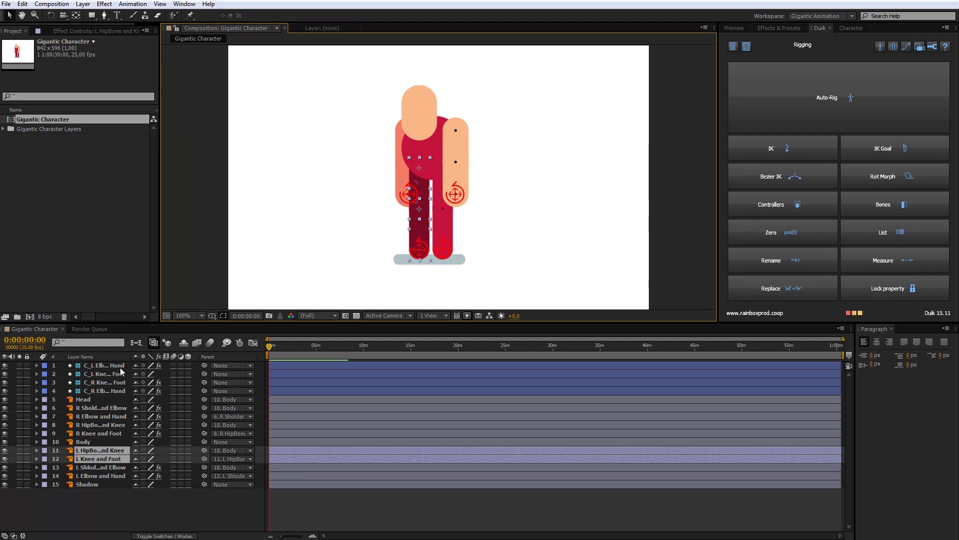
left_click(97, 376, "ctrl")
left_click(785, 148)
left_click(879, 157)
Test both arm IKs by moving the hand controllers, and undo the moves
left_click(456, 198)
mouse_move(455, 195)
left_mouse_down()
mouse_move(469, 195)
mouse_move(460, 200)
left_mouse_up()
left_click_drag(408, 195, 392, 184)
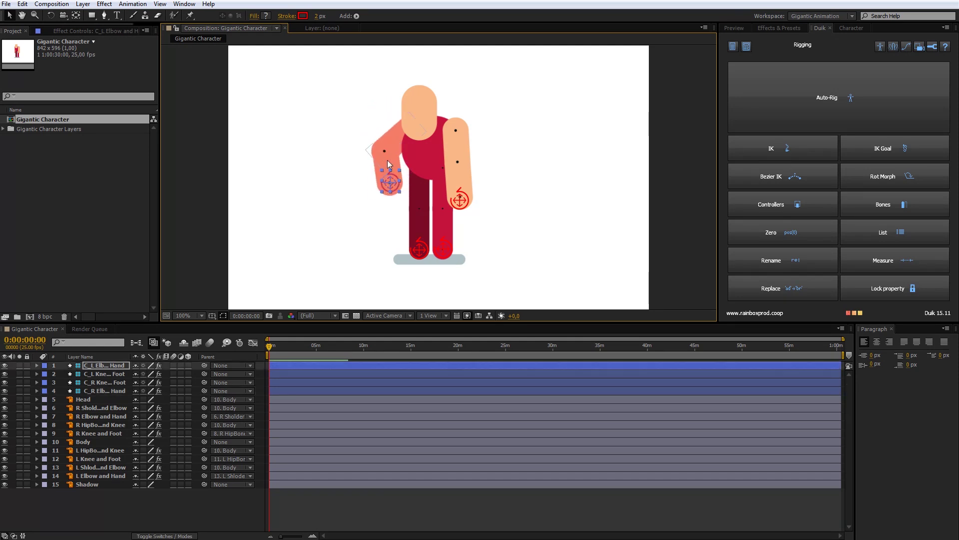
key("ctrl+z")
key("ctrl+z")
Turn on Clockwise in the left hand controller's IK effect, and test the elbow bend with a move that is undone
left_click(405, 199)
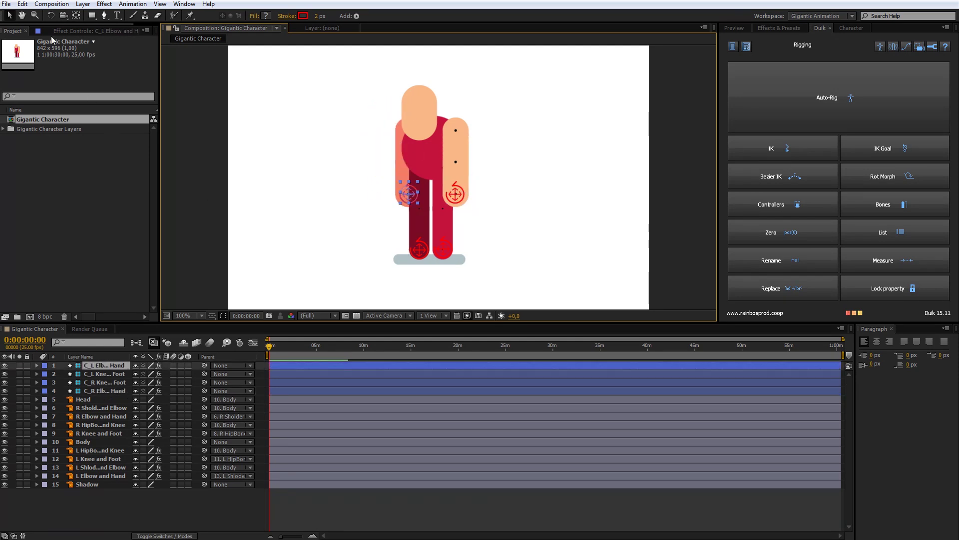
left_click(73, 31)
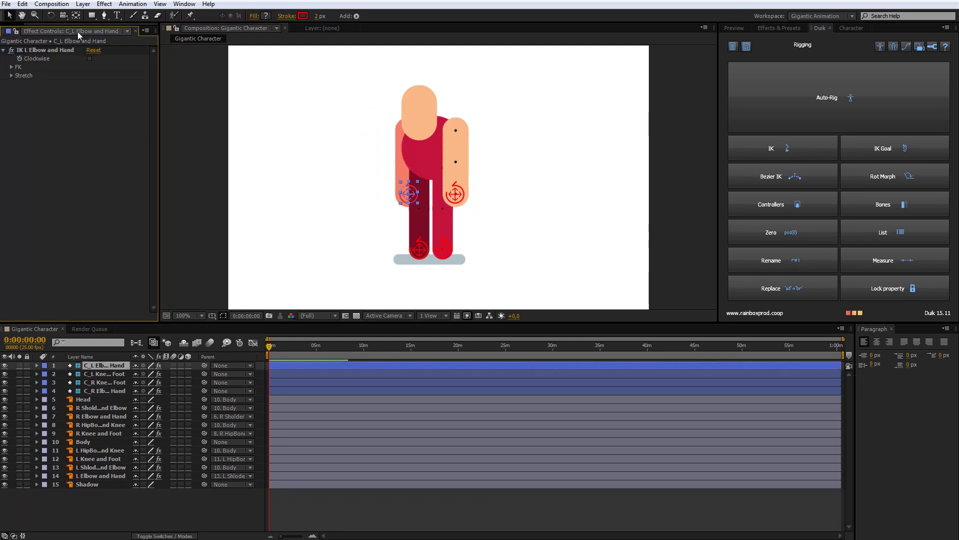
left_click(89, 58)
left_click_drag(405, 196, 353, 162)
key("ctrl+z")
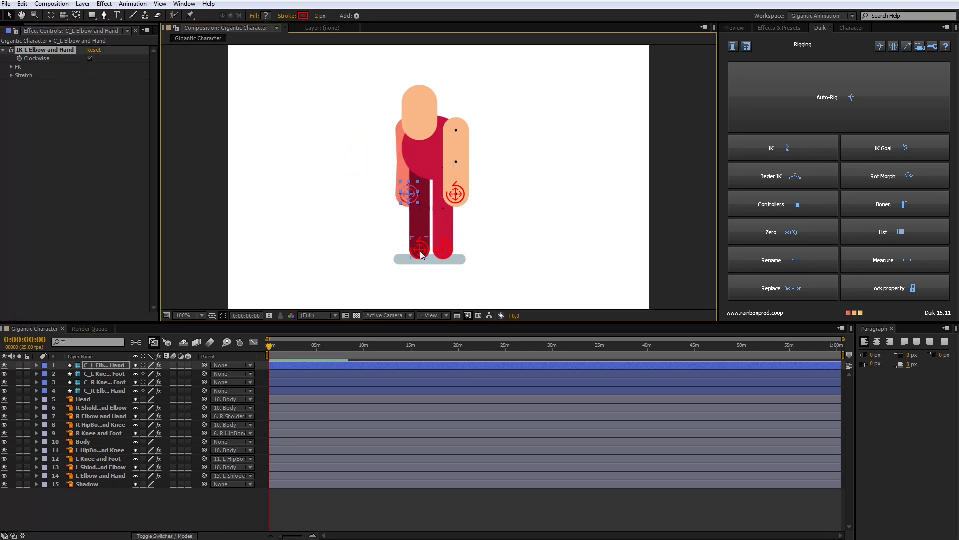
Test the left knee bend by moving the foot controller, and turn off Clockwise in its IK effect
left_click_drag(420, 255, 385, 226)
key("ctrl+z")
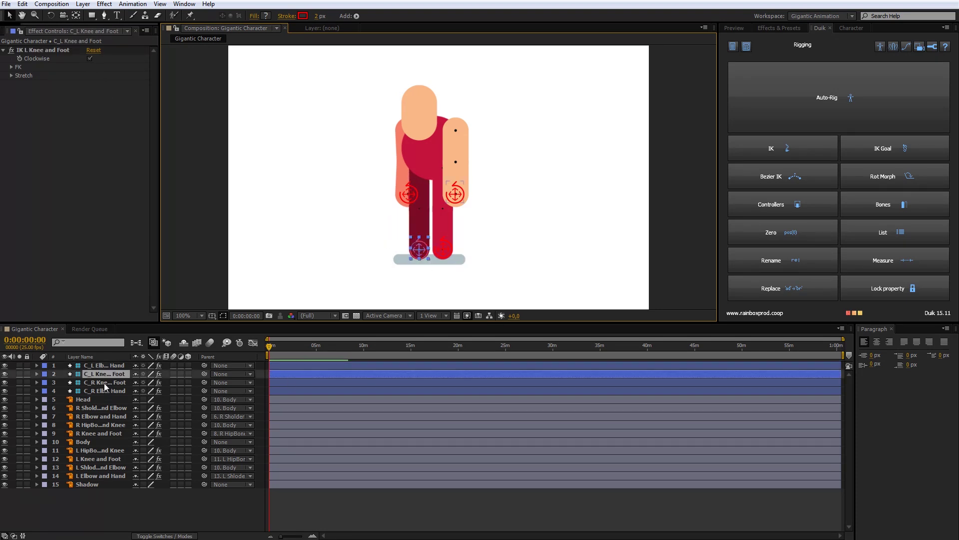
left_click(90, 59)
mouse_move(419, 248)
left_mouse_down()
mouse_move(394, 253)
mouse_move(413, 239)
mouse_move(426, 248)
left_mouse_up()
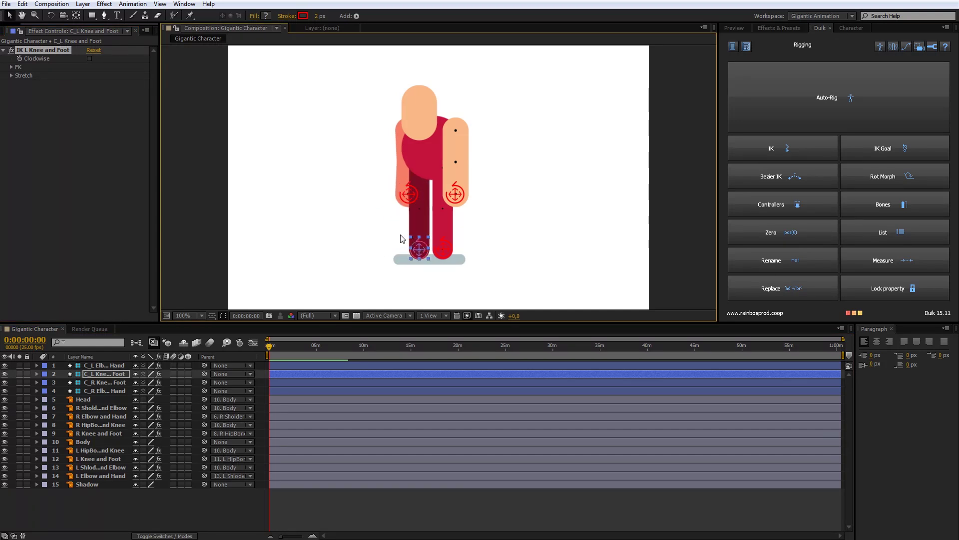
Test how the limbs follow by moving the Body layer away from the controllers, and undo the move
left_click(409, 194)
left_click_drag(436, 142, 463, 166)
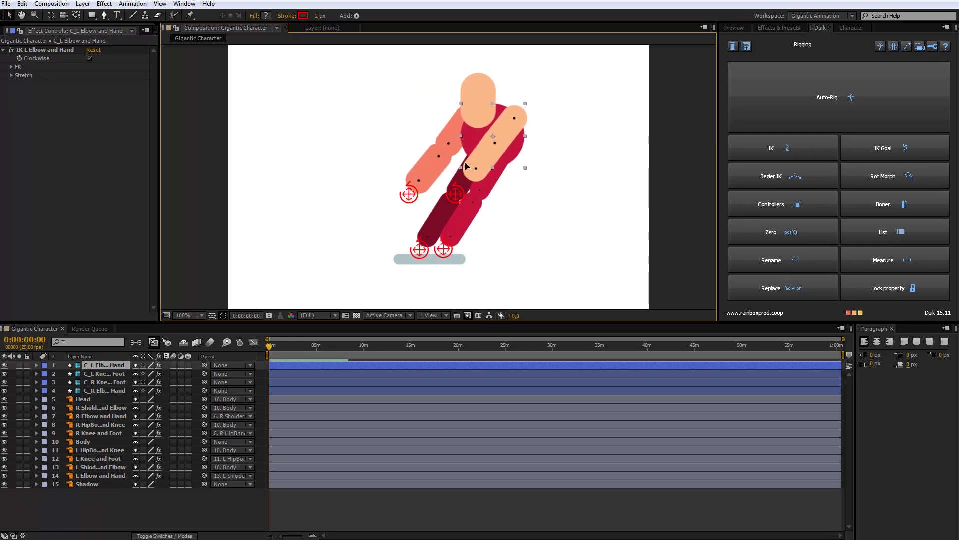
left_click_drag(461, 173, 495, 151)
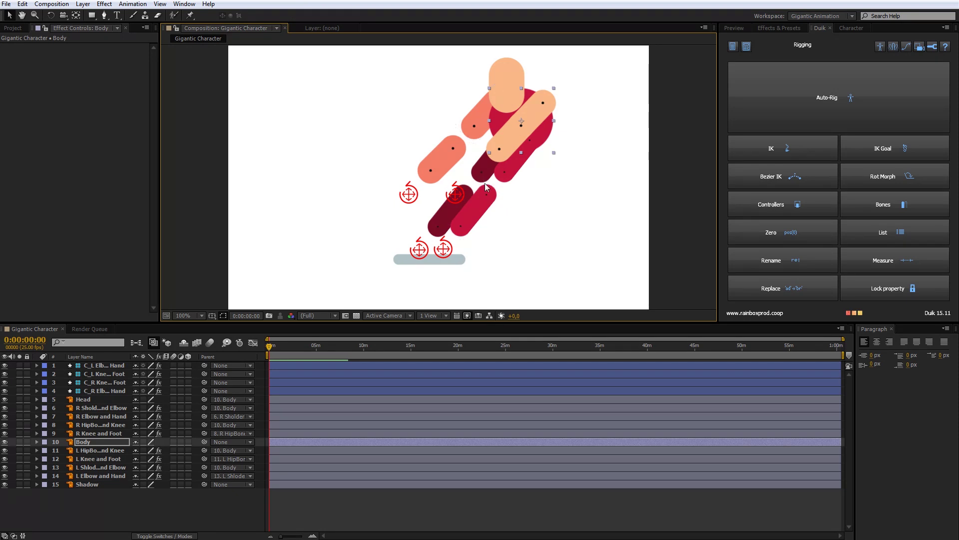
key("ctrl+z")
Turn off Auto-Stretch in the IK effects of all four hand and foot controllers
left_click(287, 365)
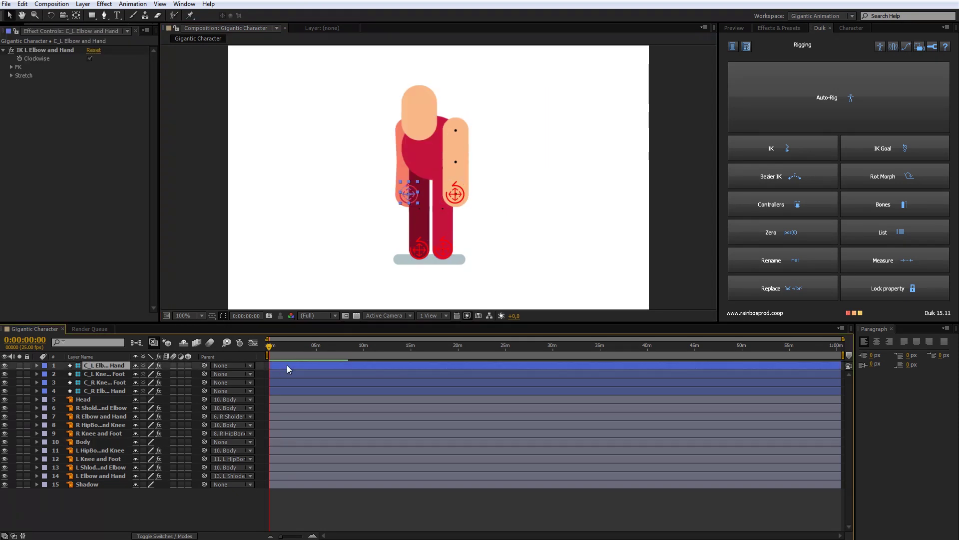
left_click(11, 76)
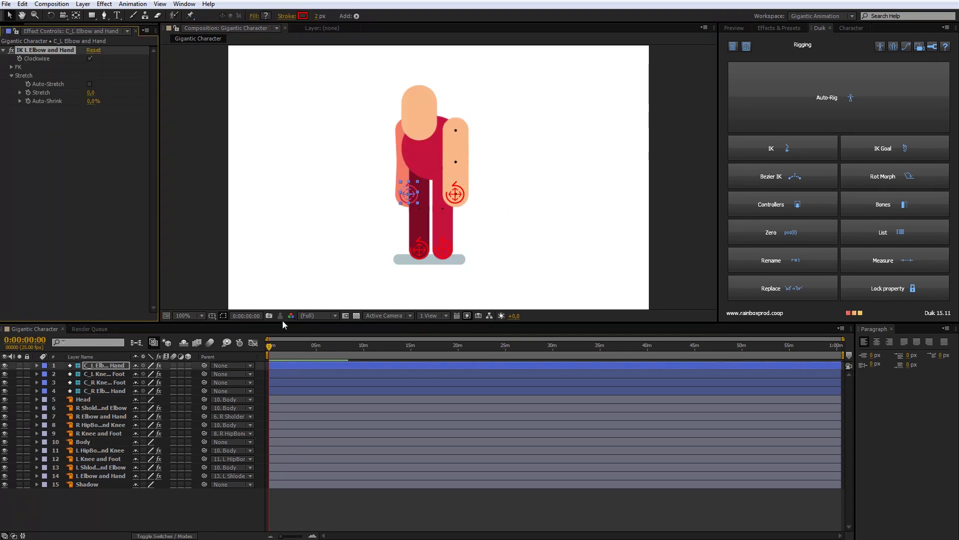
left_click(276, 374)
left_click(271, 382)
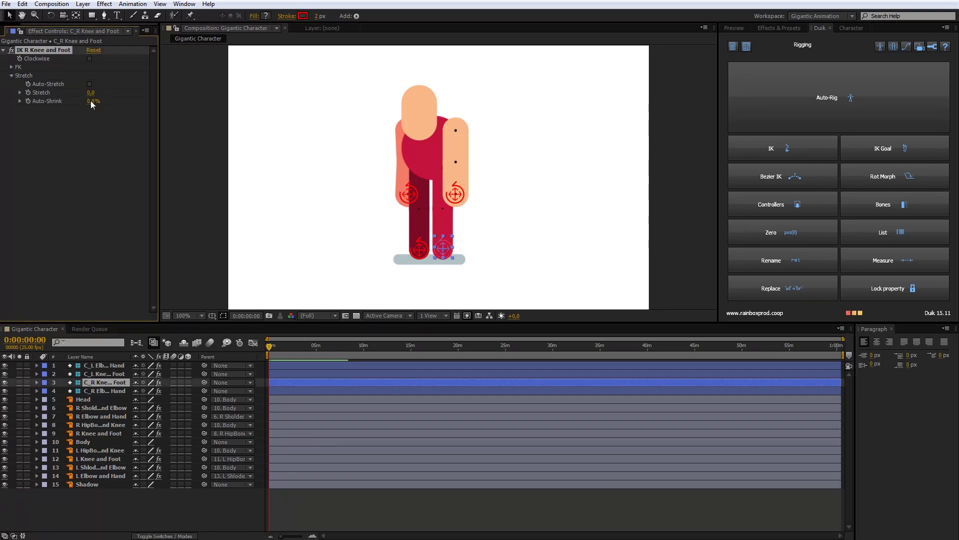
left_click(272, 391)
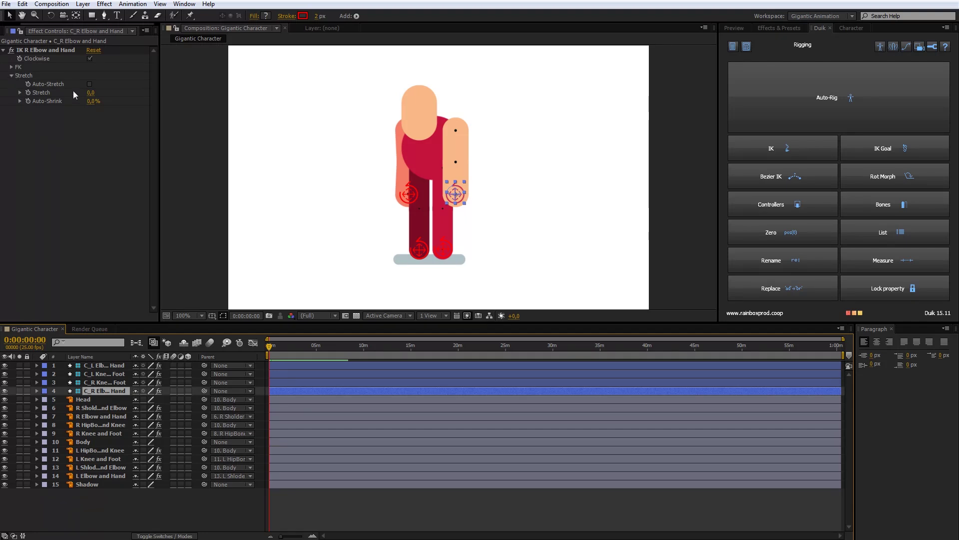
Pose the character by moving the Body layer and the hand and foot controllers to try out the rig
left_click_drag(417, 161, 446, 192)
left_click_drag(368, 133, 433, 160)
left_click_drag(418, 249, 392, 232)
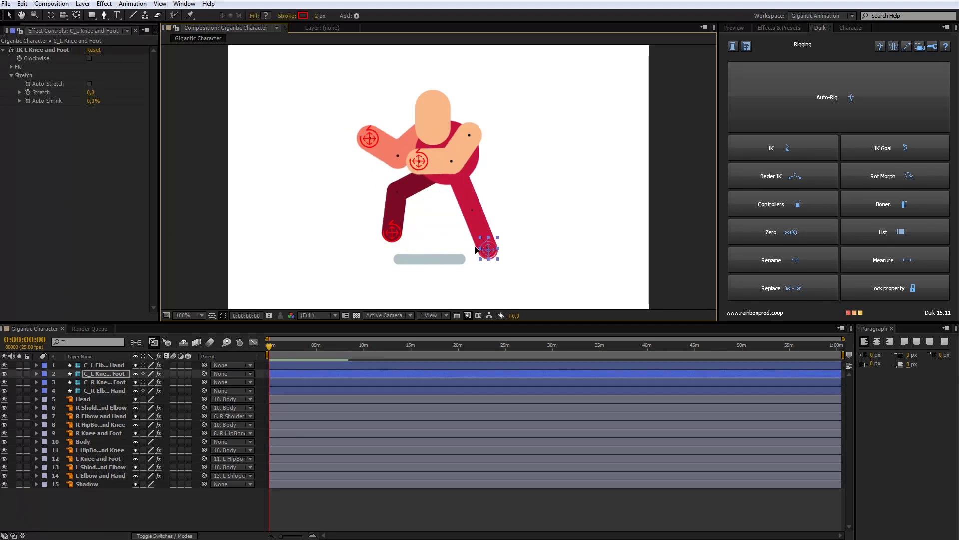
left_click_drag(489, 249, 455, 253)
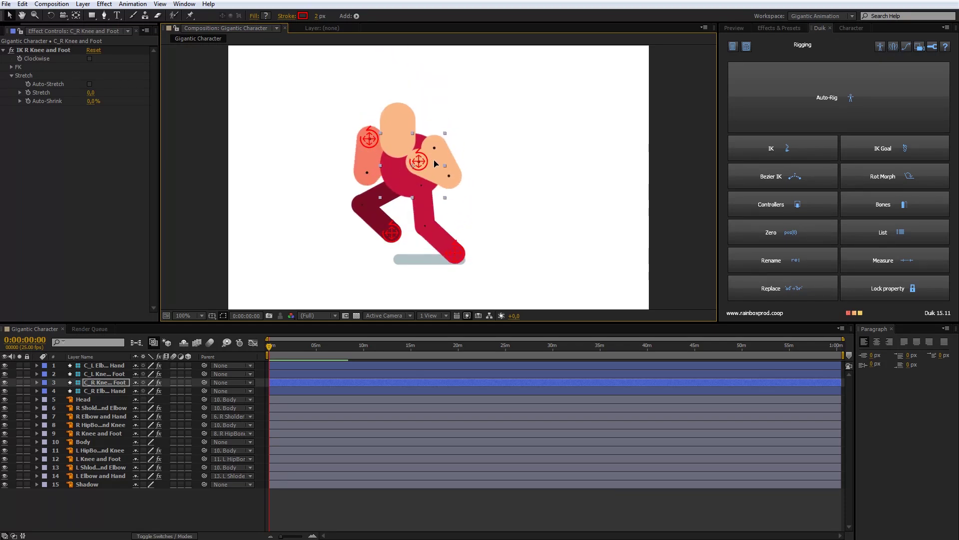
left_click_drag(434, 147, 662, 109)
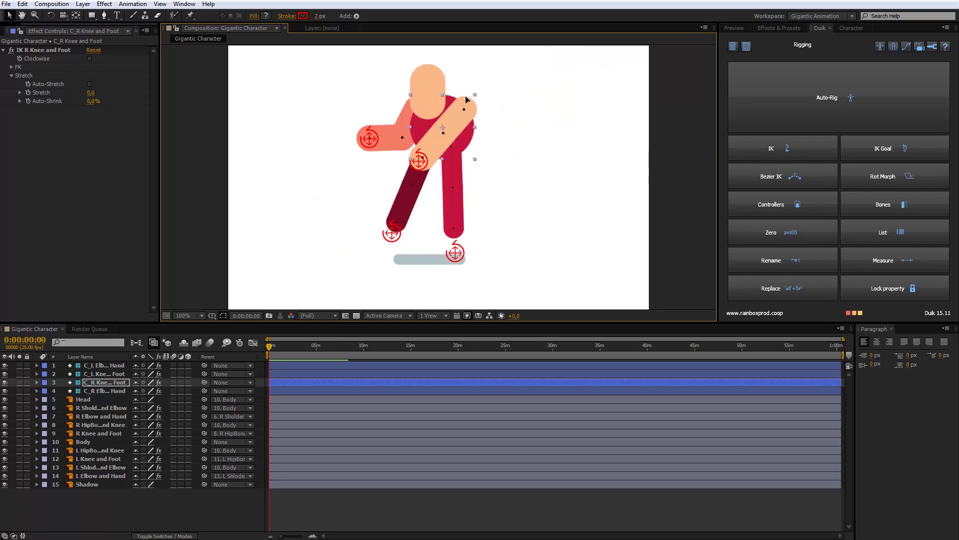